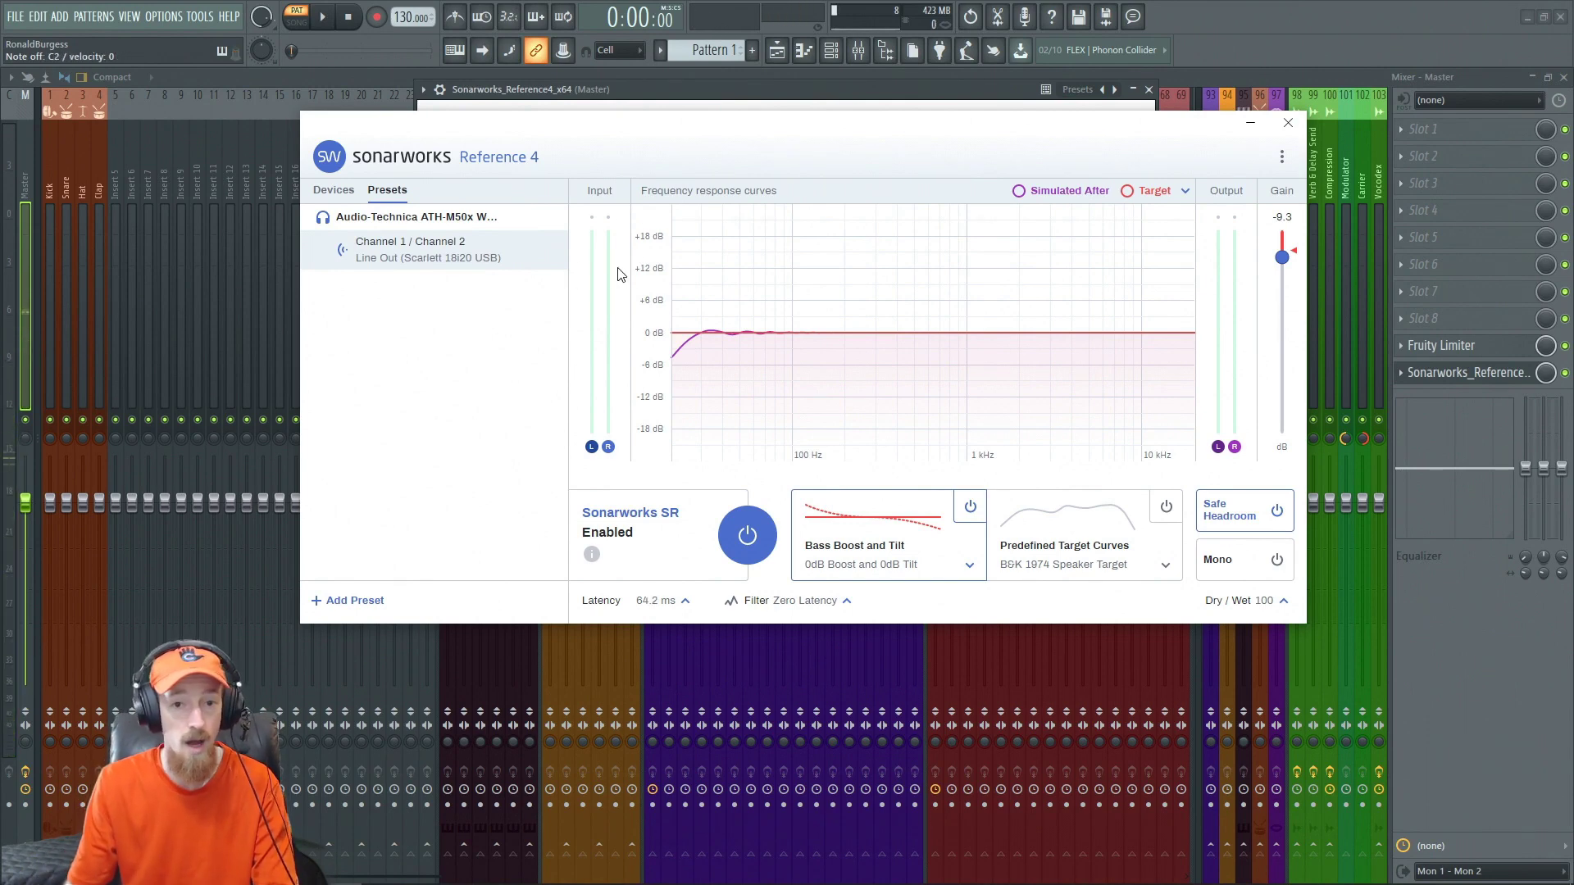
# - Lower the FL Studio plugin's Bass Boost from 1 dB to 0 dB, then return to Systemwide
pyautogui.hotkey('alt', 'Tab')
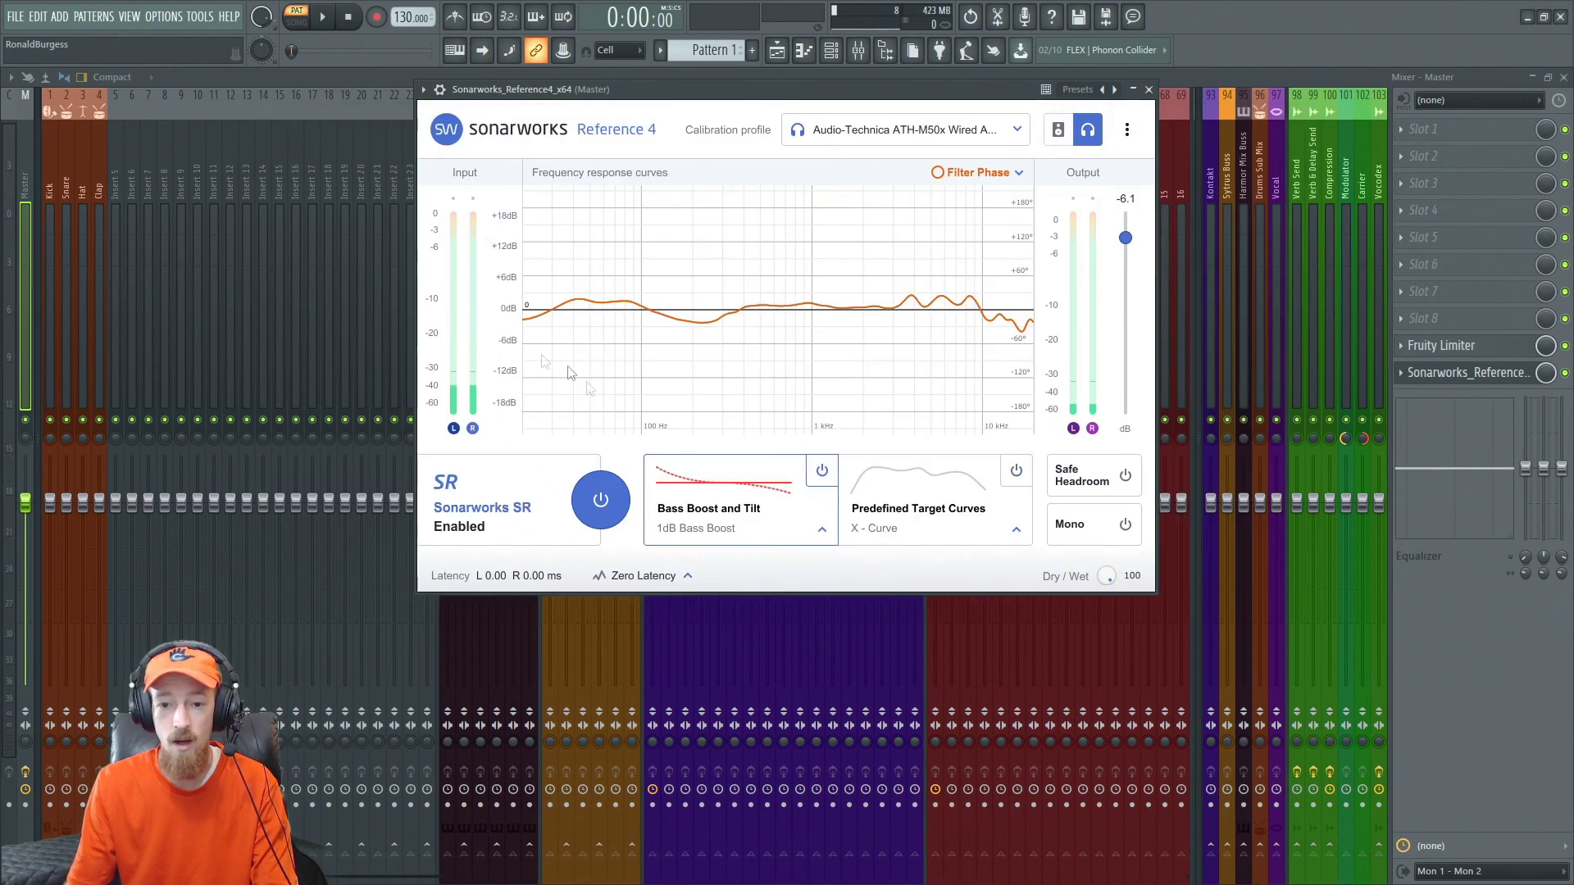
pyautogui.click(783, 508)
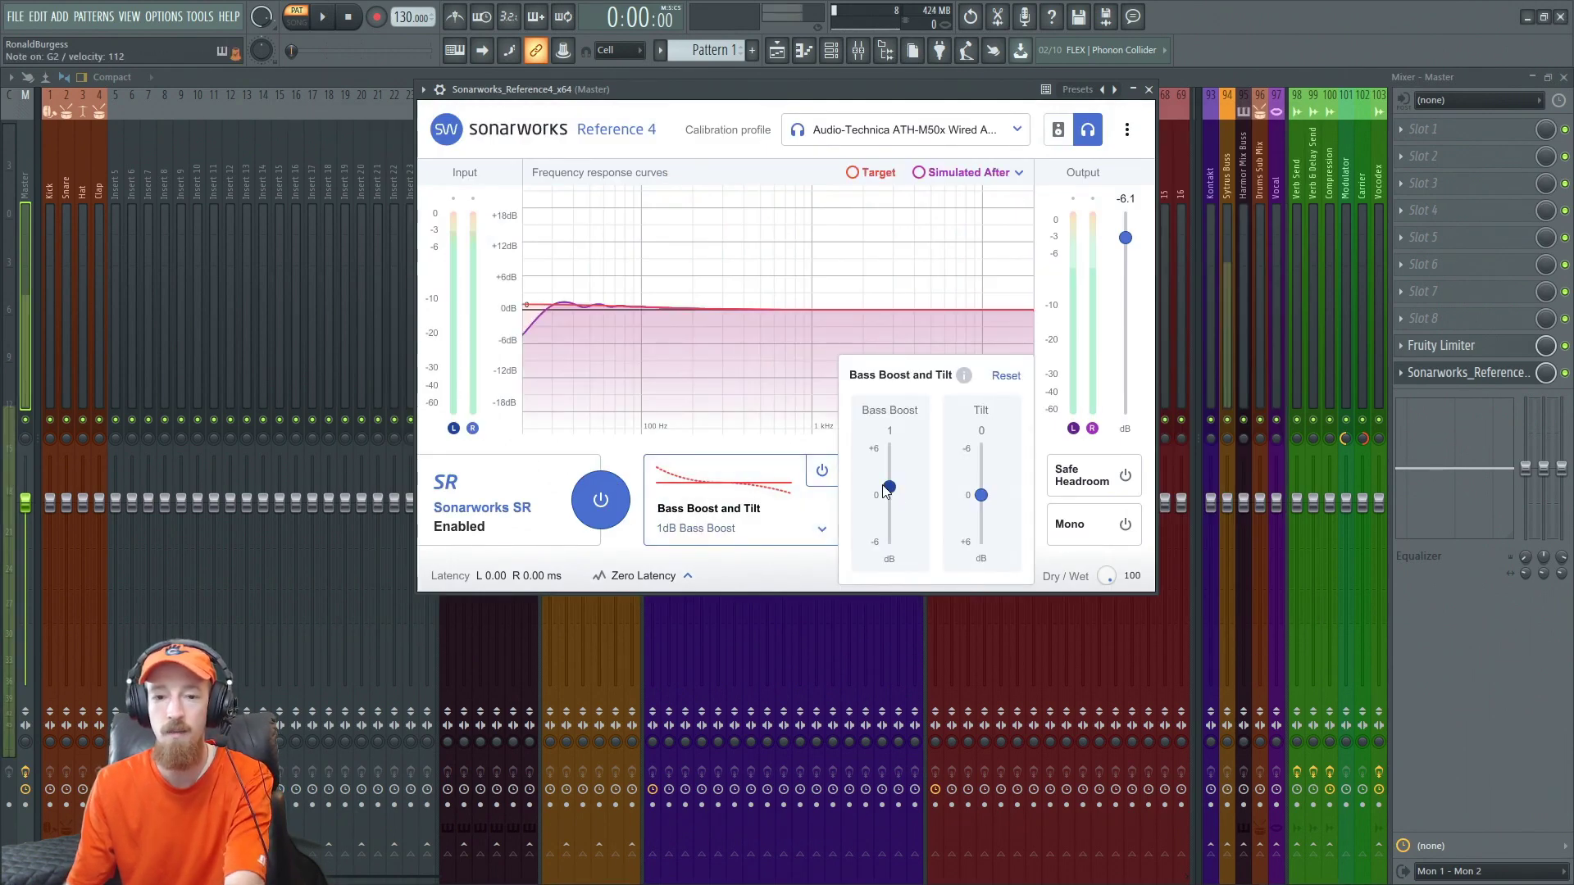
pyautogui.moveTo(897, 495)
pyautogui.mouseDown()
pyautogui.moveTo(879, 599)
pyautogui.moveTo(910, 453)
pyautogui.moveTo(906, 504)
pyautogui.mouseUp()
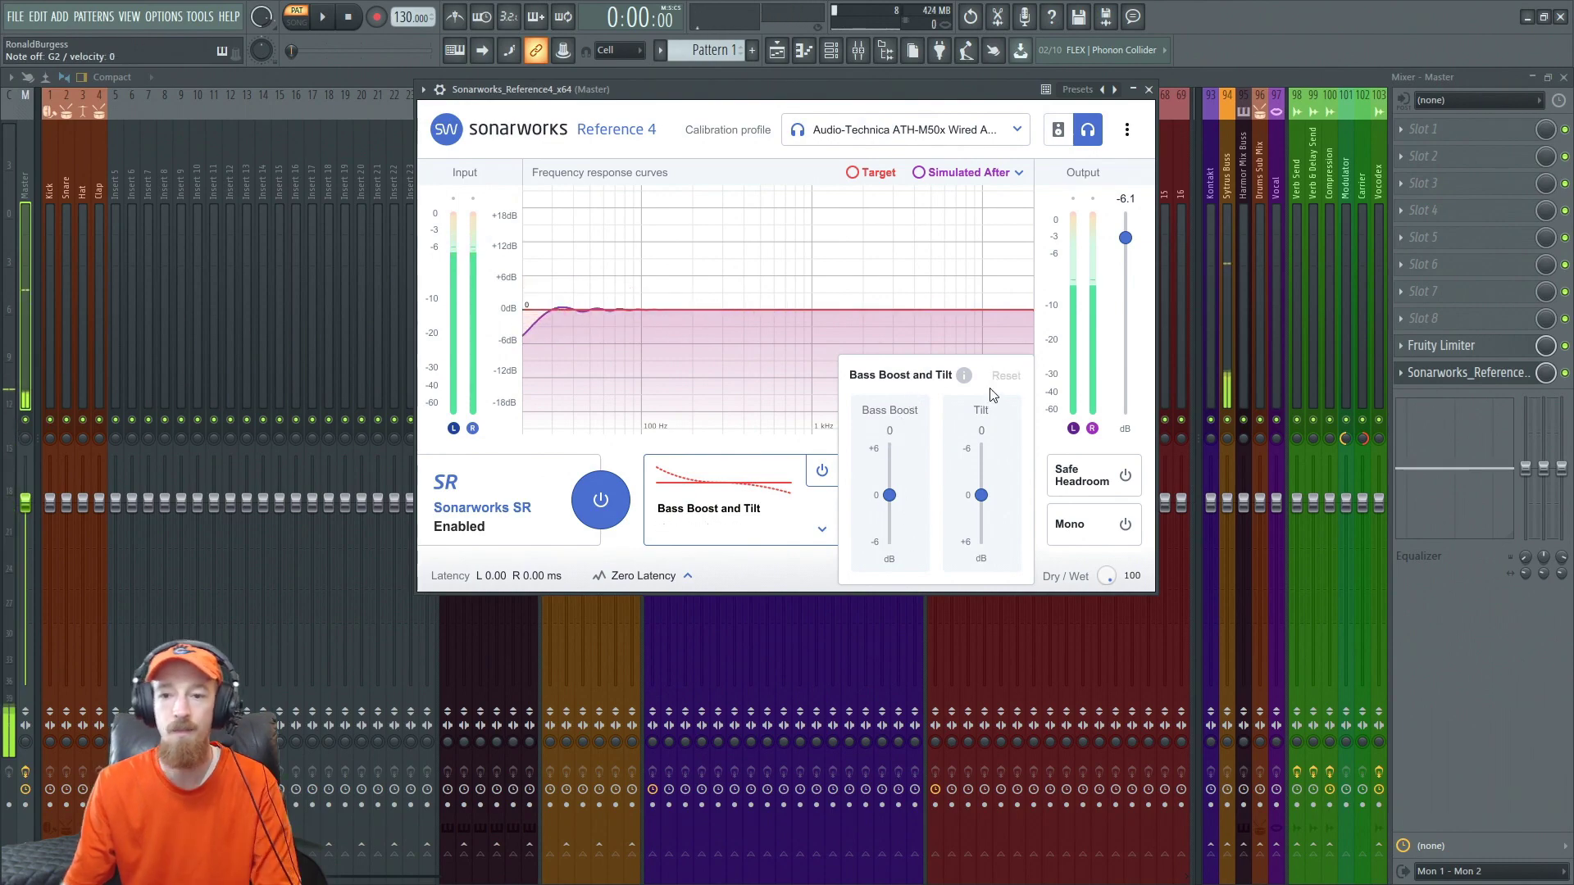
pyautogui.click(843, 310)
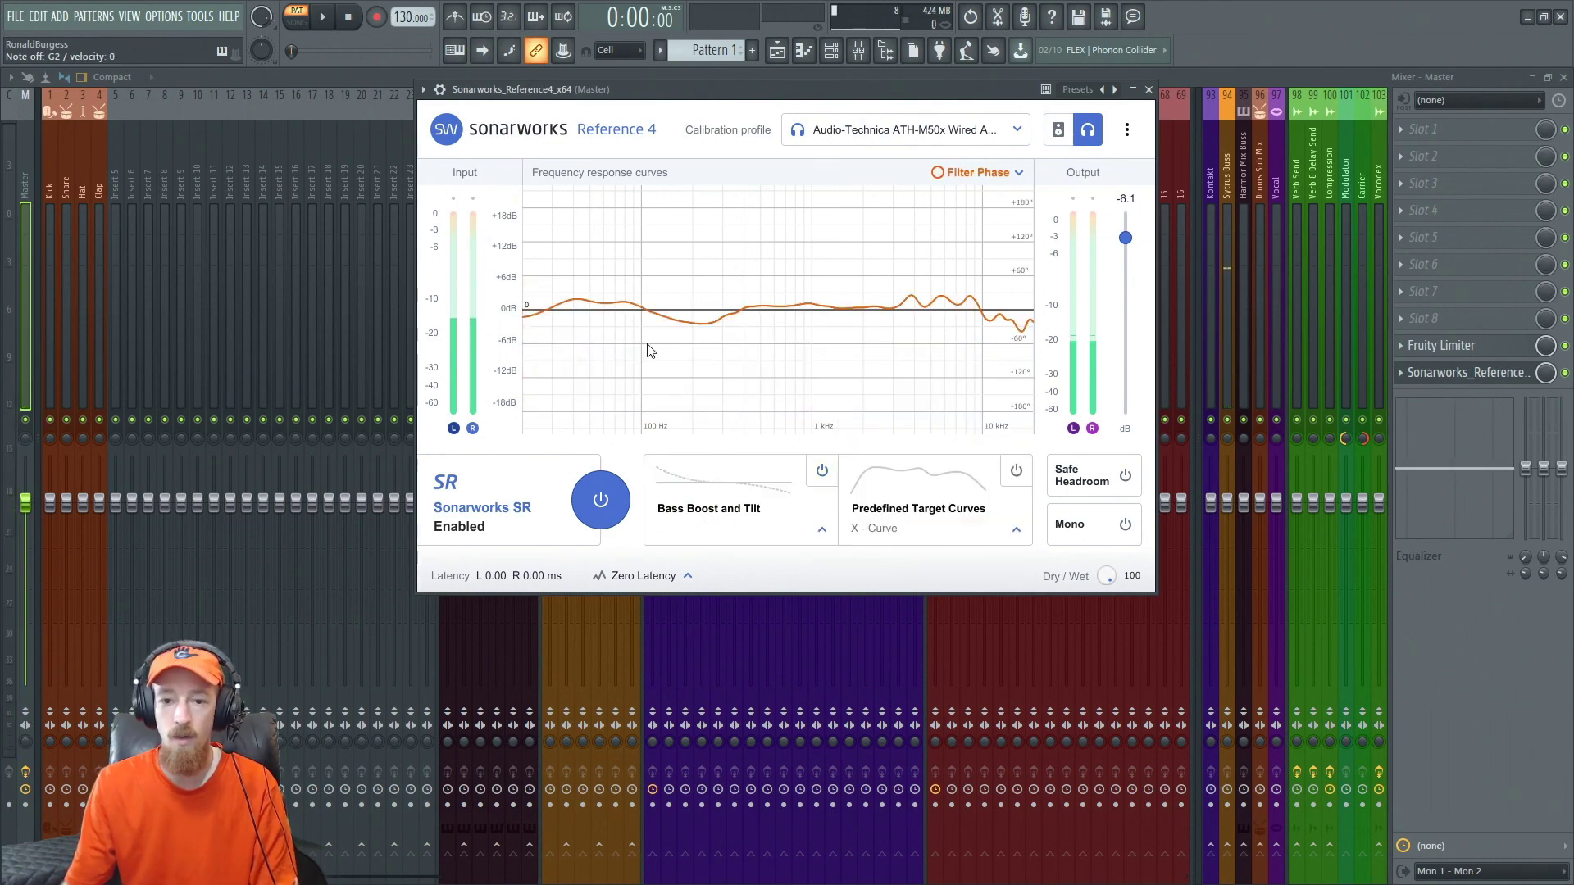
pyautogui.hotkey('alt', 'Tab')
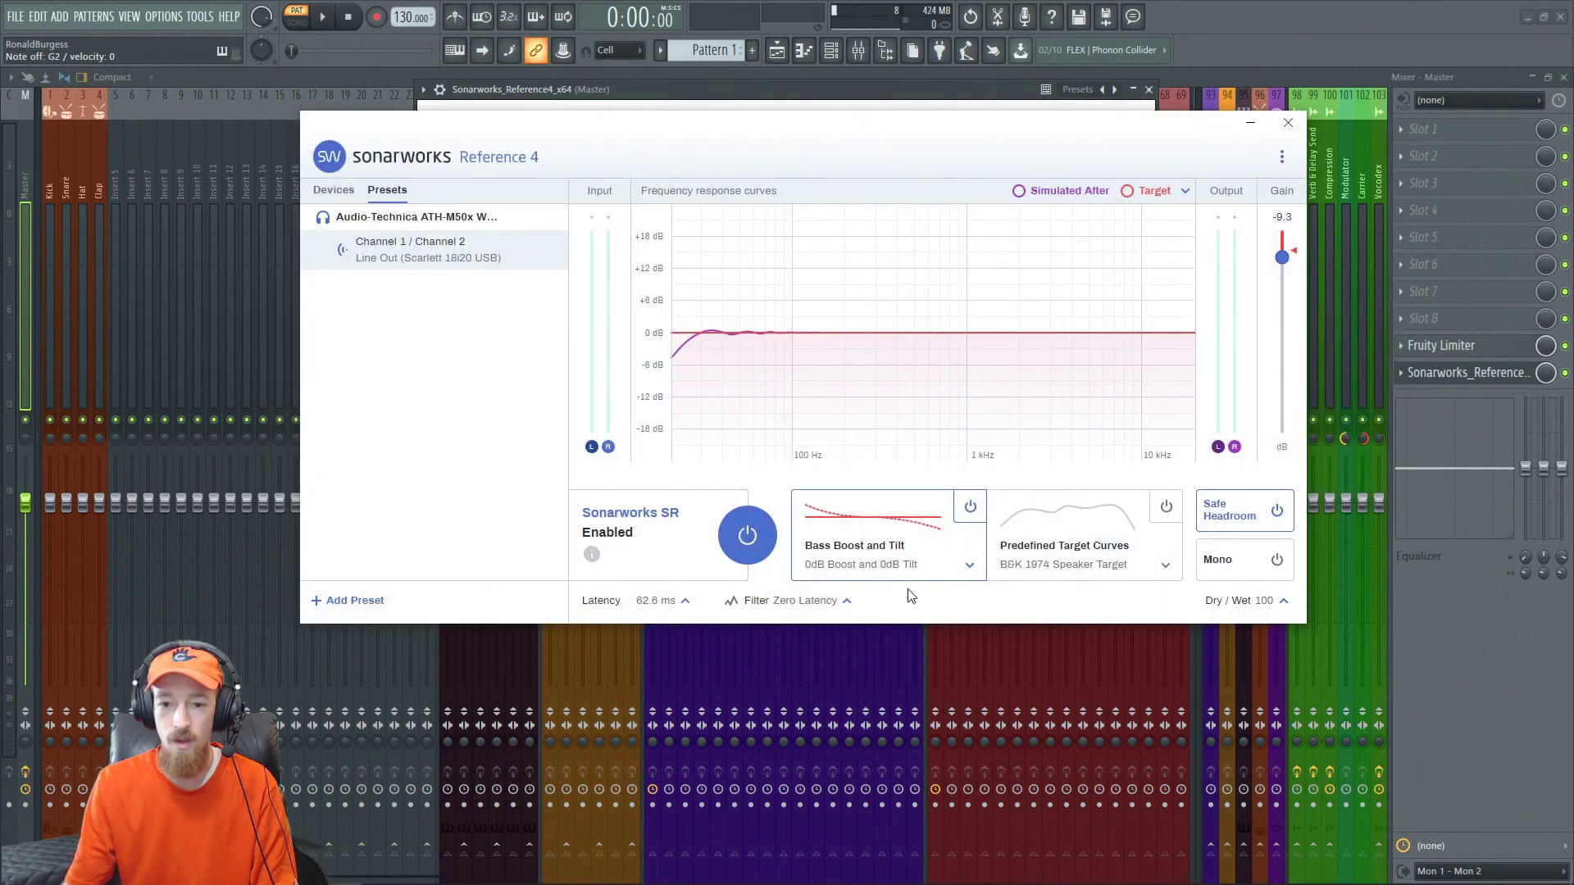
# - Confirm Systemwide's Bass Boost and Tilt stay at 0 dB, then reopen the Master-track Sonarworks plugin
pyautogui.click(928, 533)
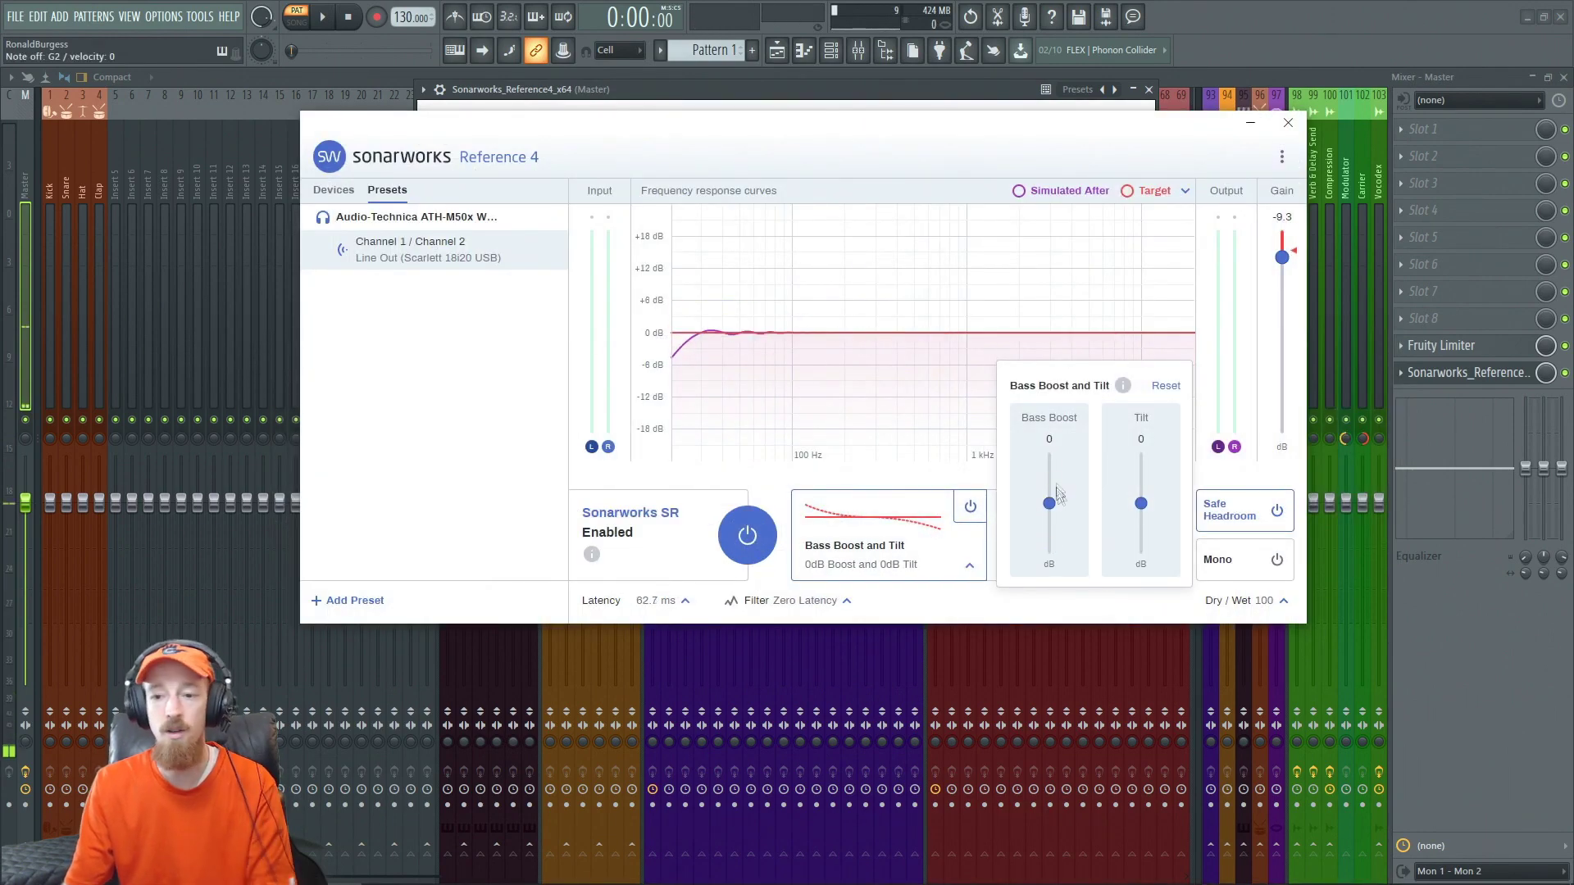
pyautogui.click(967, 289)
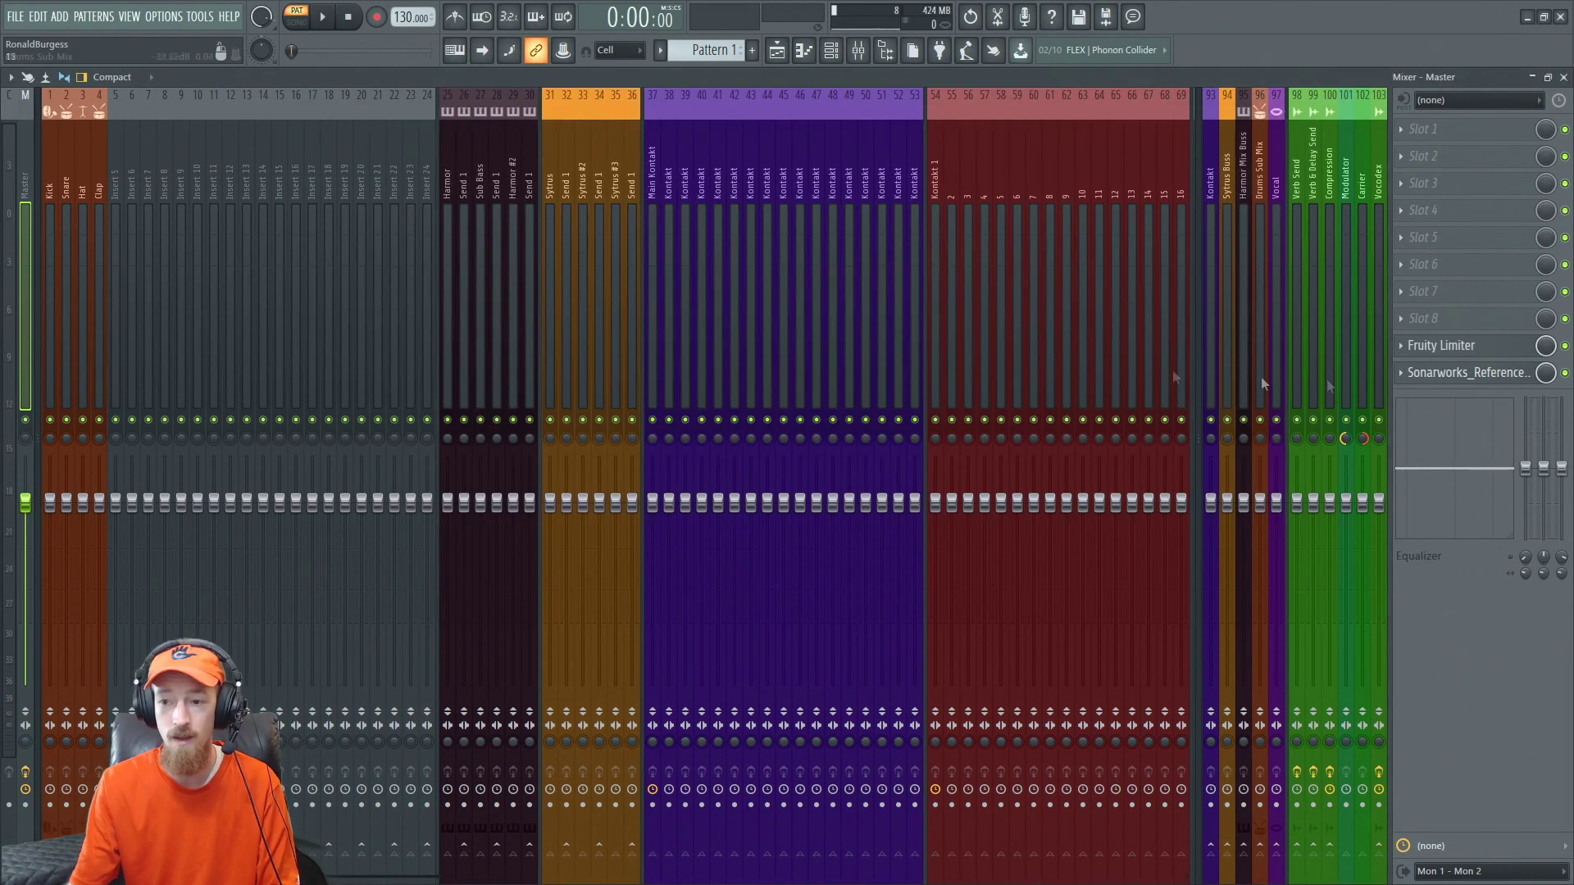
pyautogui.click(1471, 373)
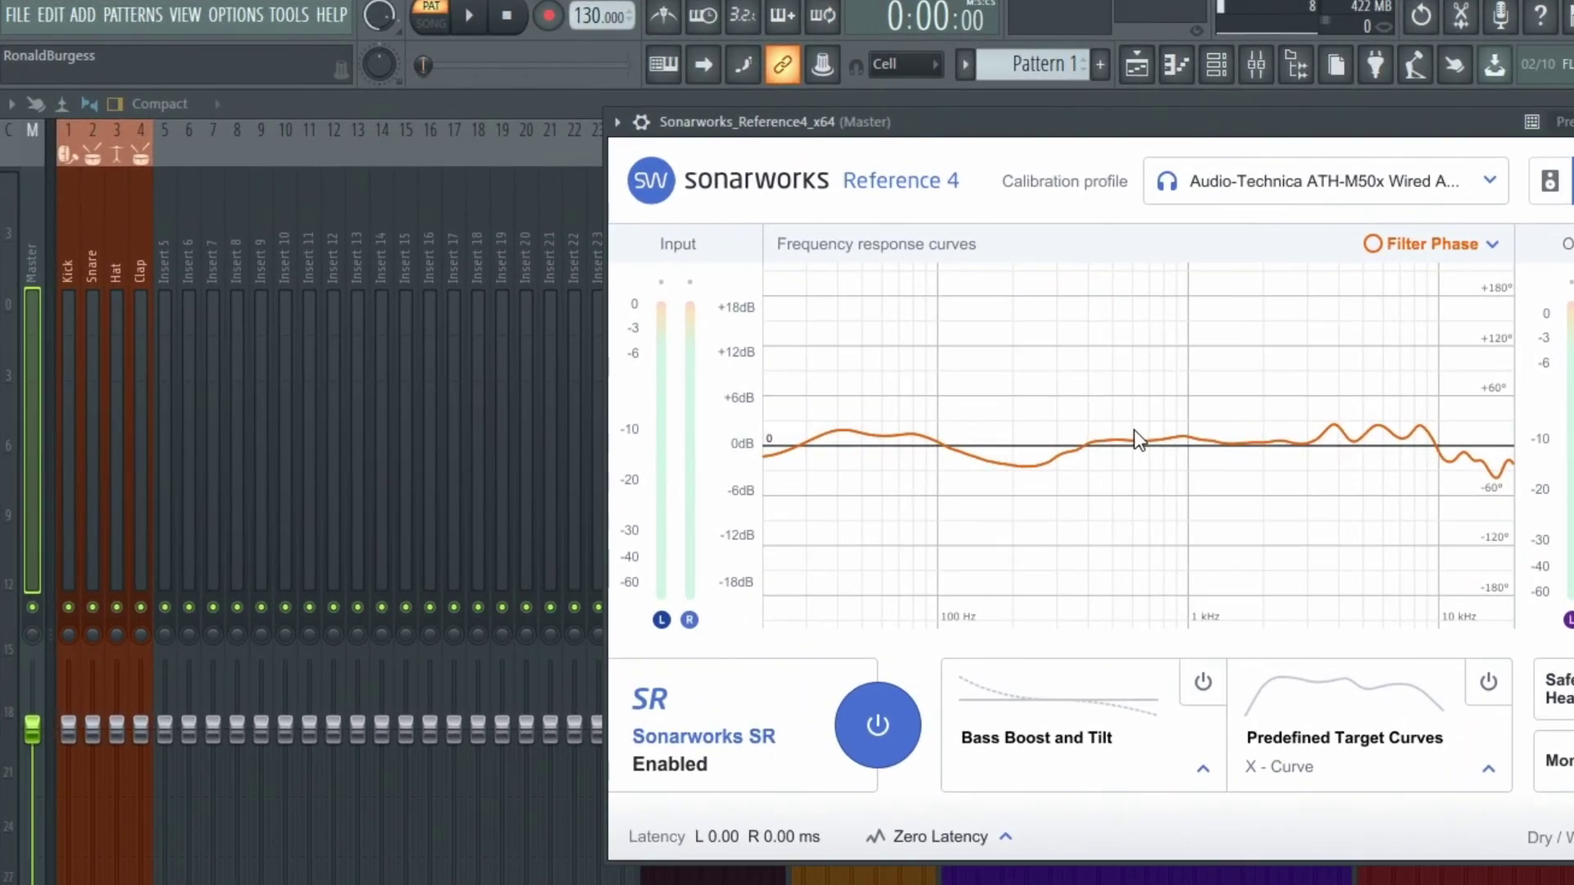
# - Open FL Studio's Audio settings from Options and expand the Device driver list
pyautogui.click(235, 14)
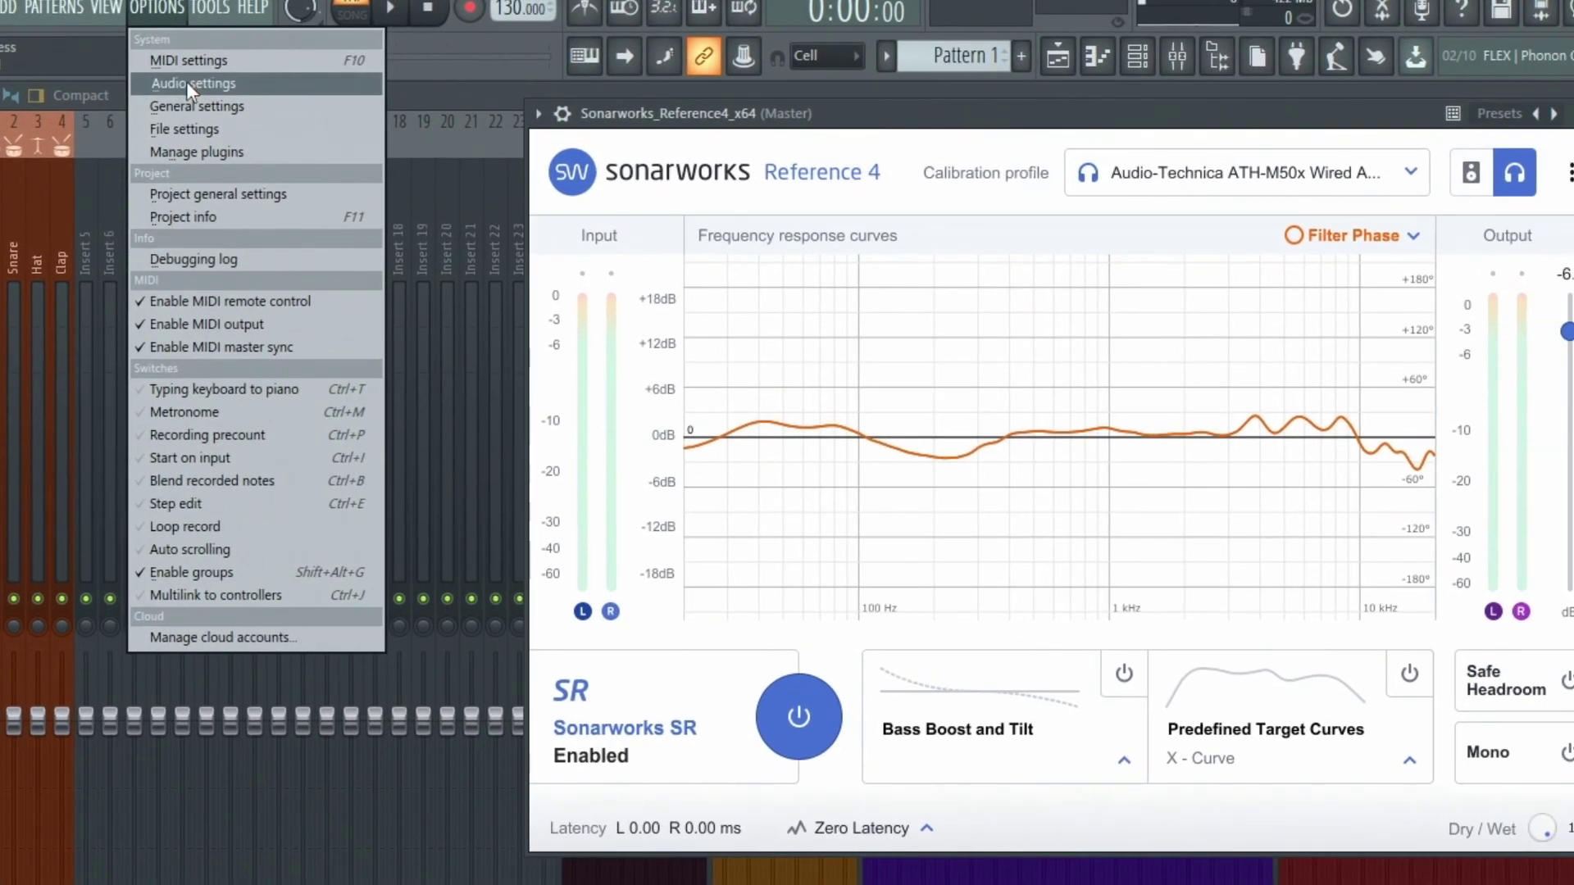
pyautogui.click(192, 83)
pyautogui.click(705, 235)
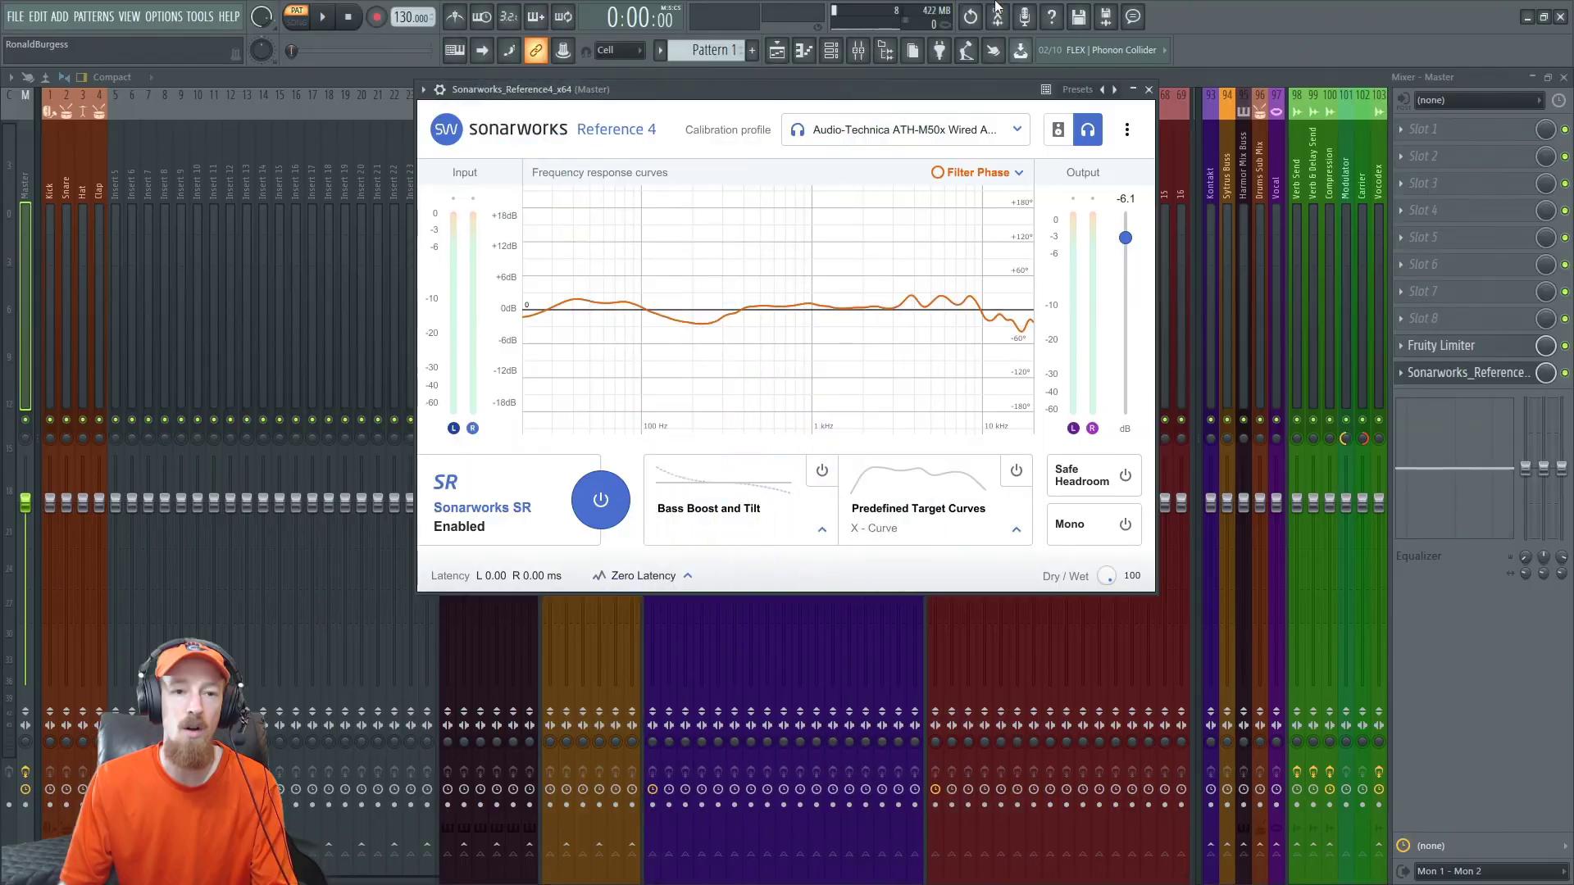
pyautogui.click(163, 17)
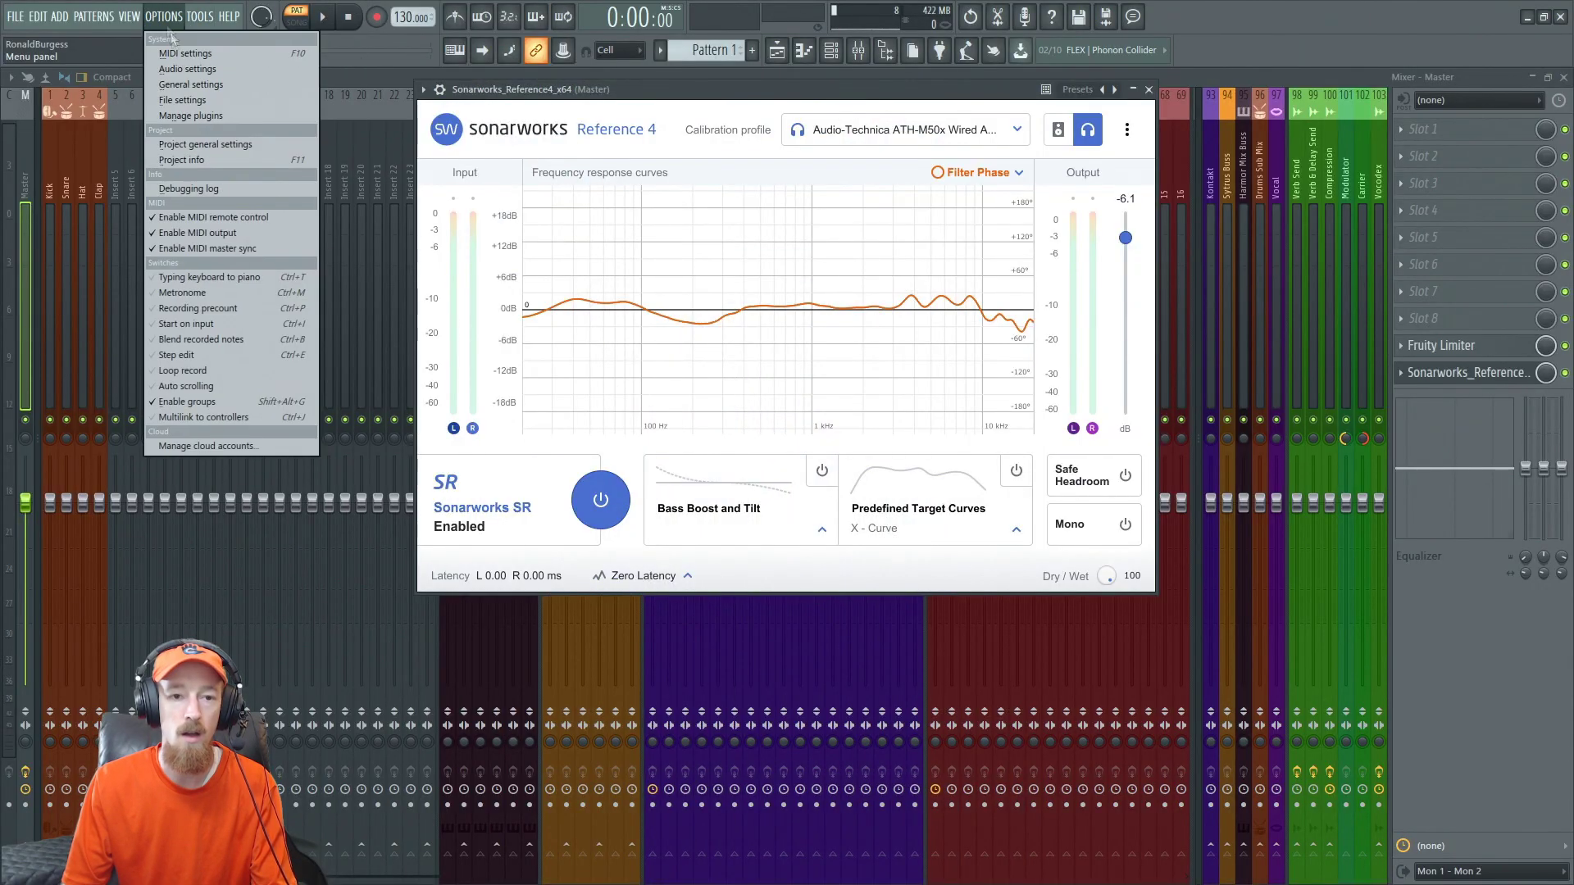
pyautogui.click(184, 69)
pyautogui.click(721, 197)
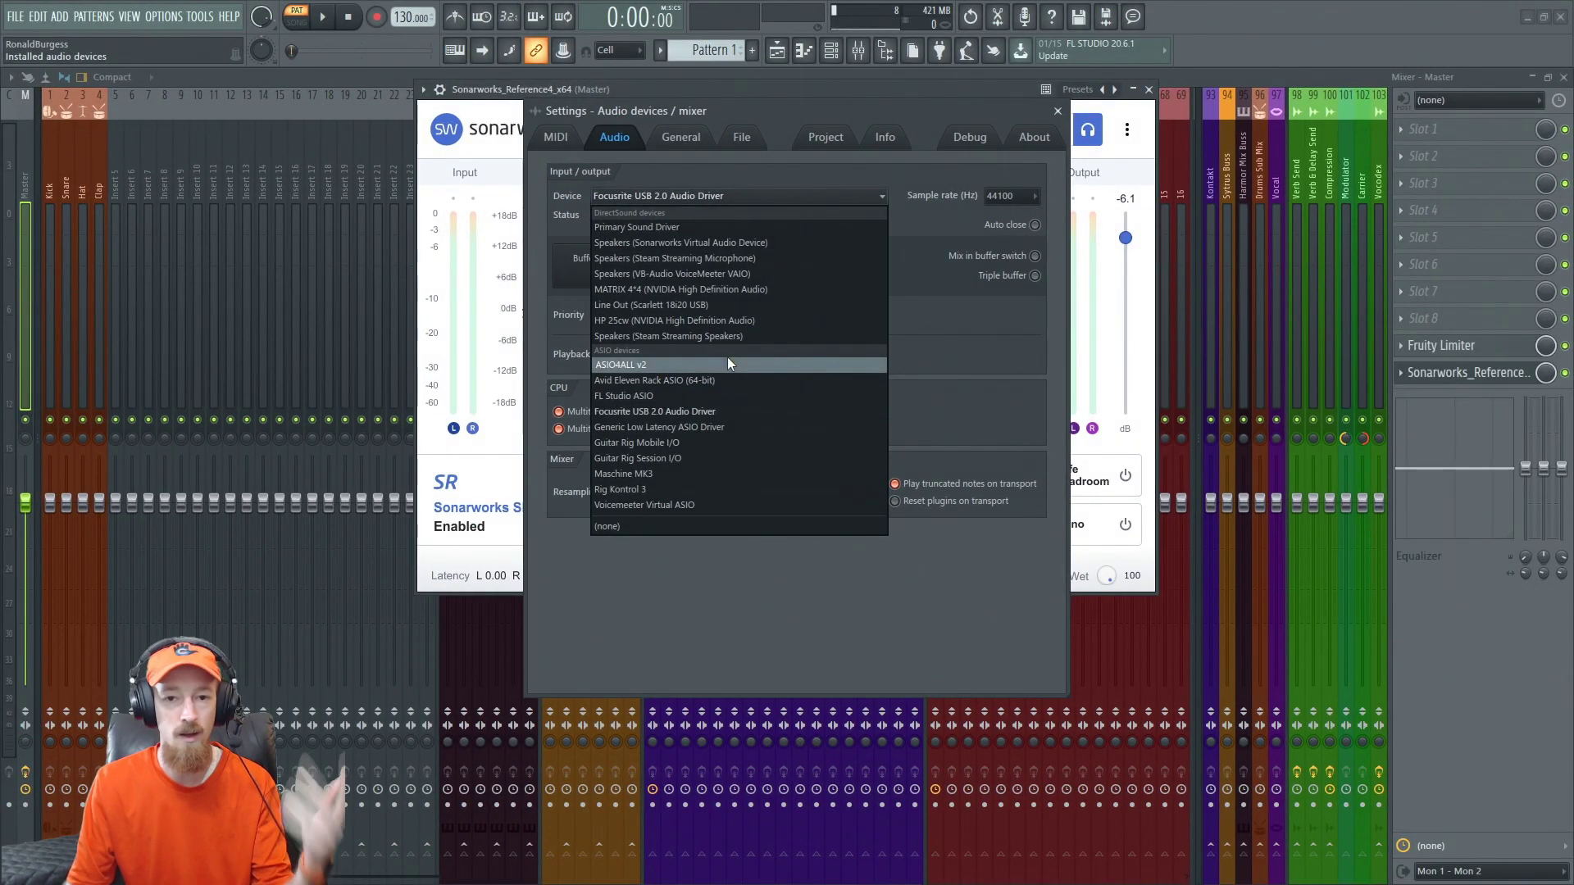
# - Keep Focusrite USB 2.0 Audio Driver as the audio device and close the Settings window
pyautogui.click(711, 198)
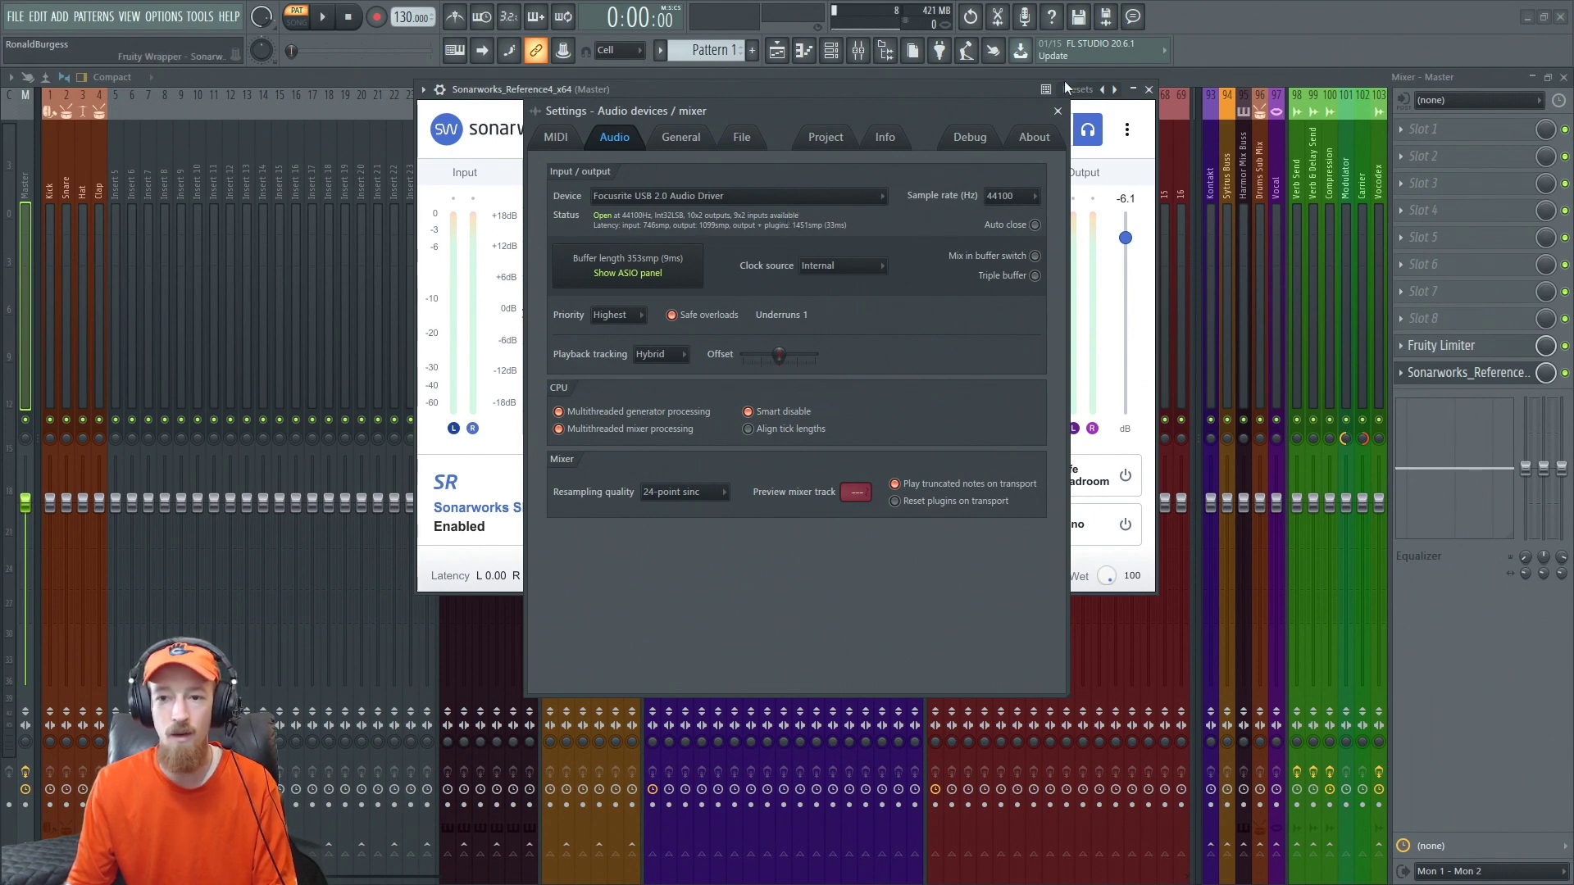
pyautogui.click(743, 200)
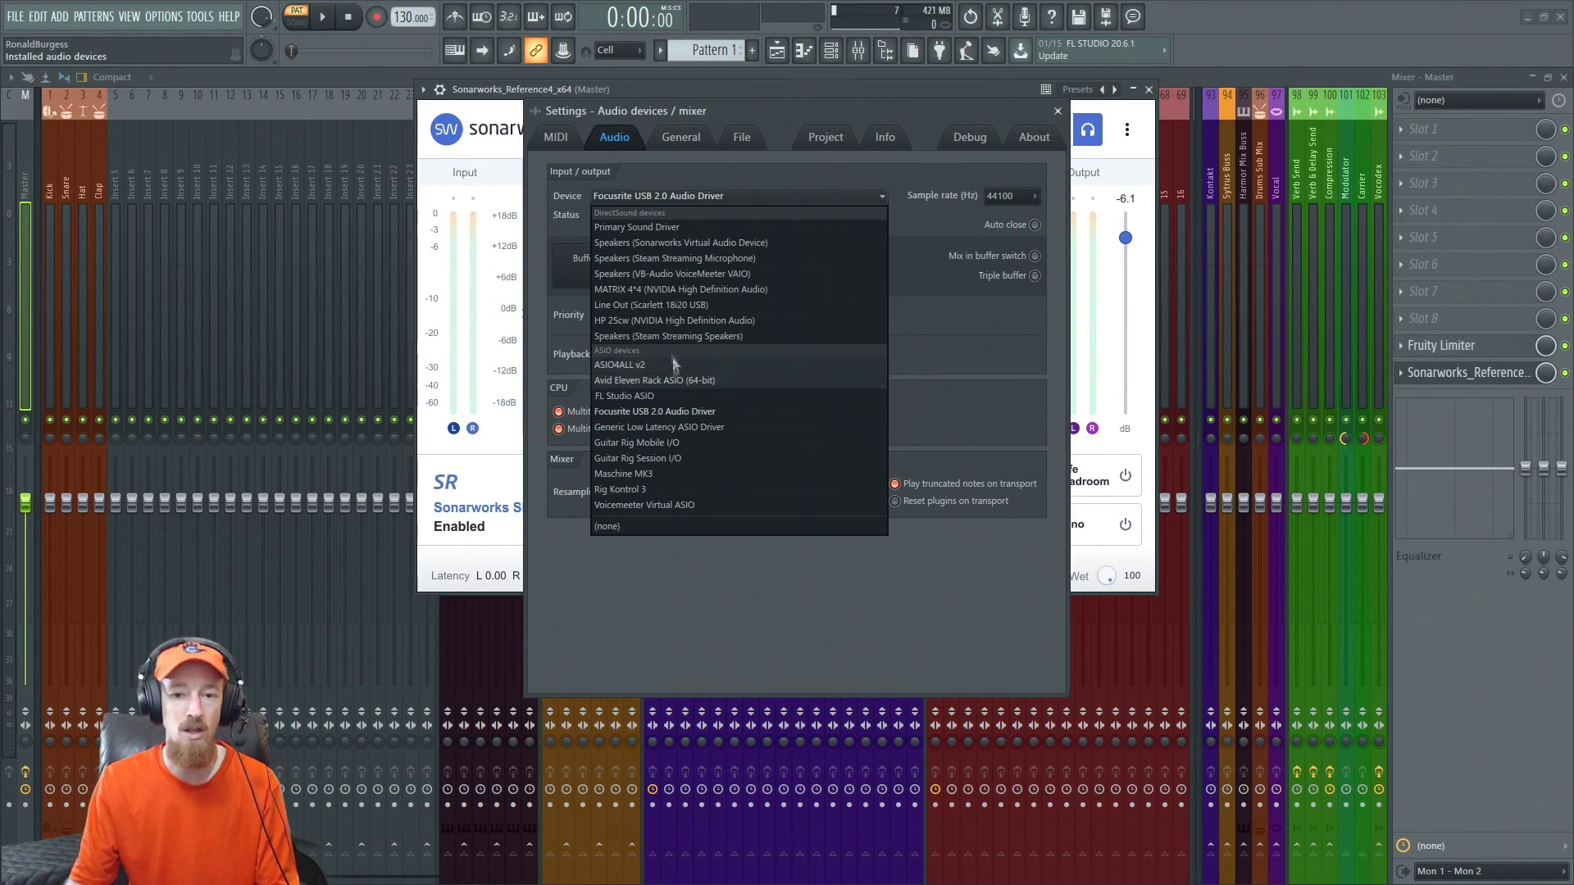
pyautogui.click(707, 200)
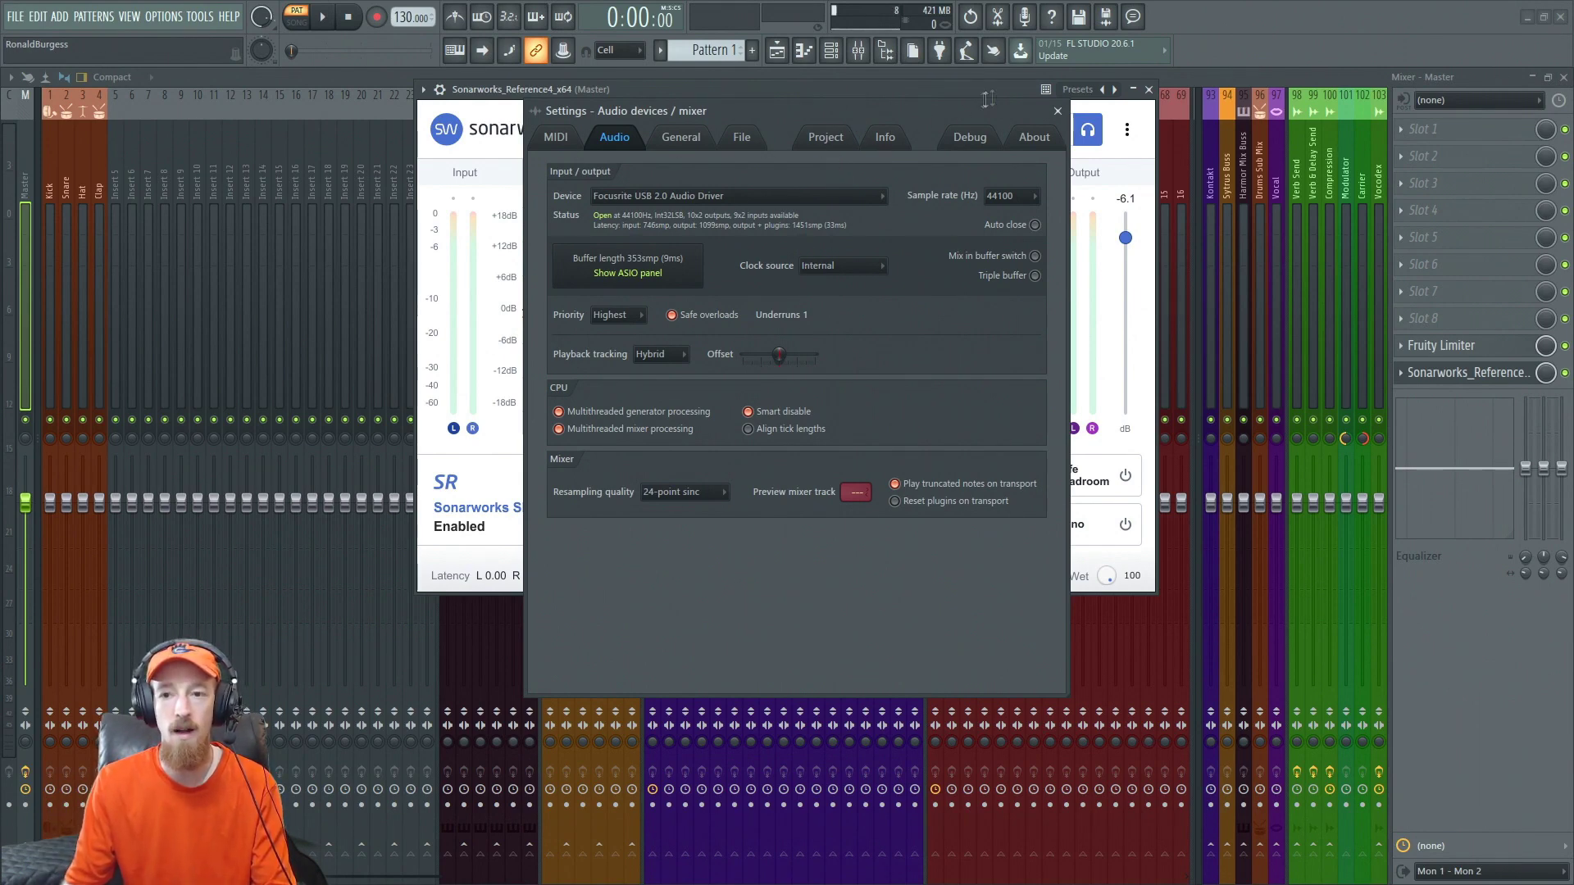
pyautogui.click(1058, 111)
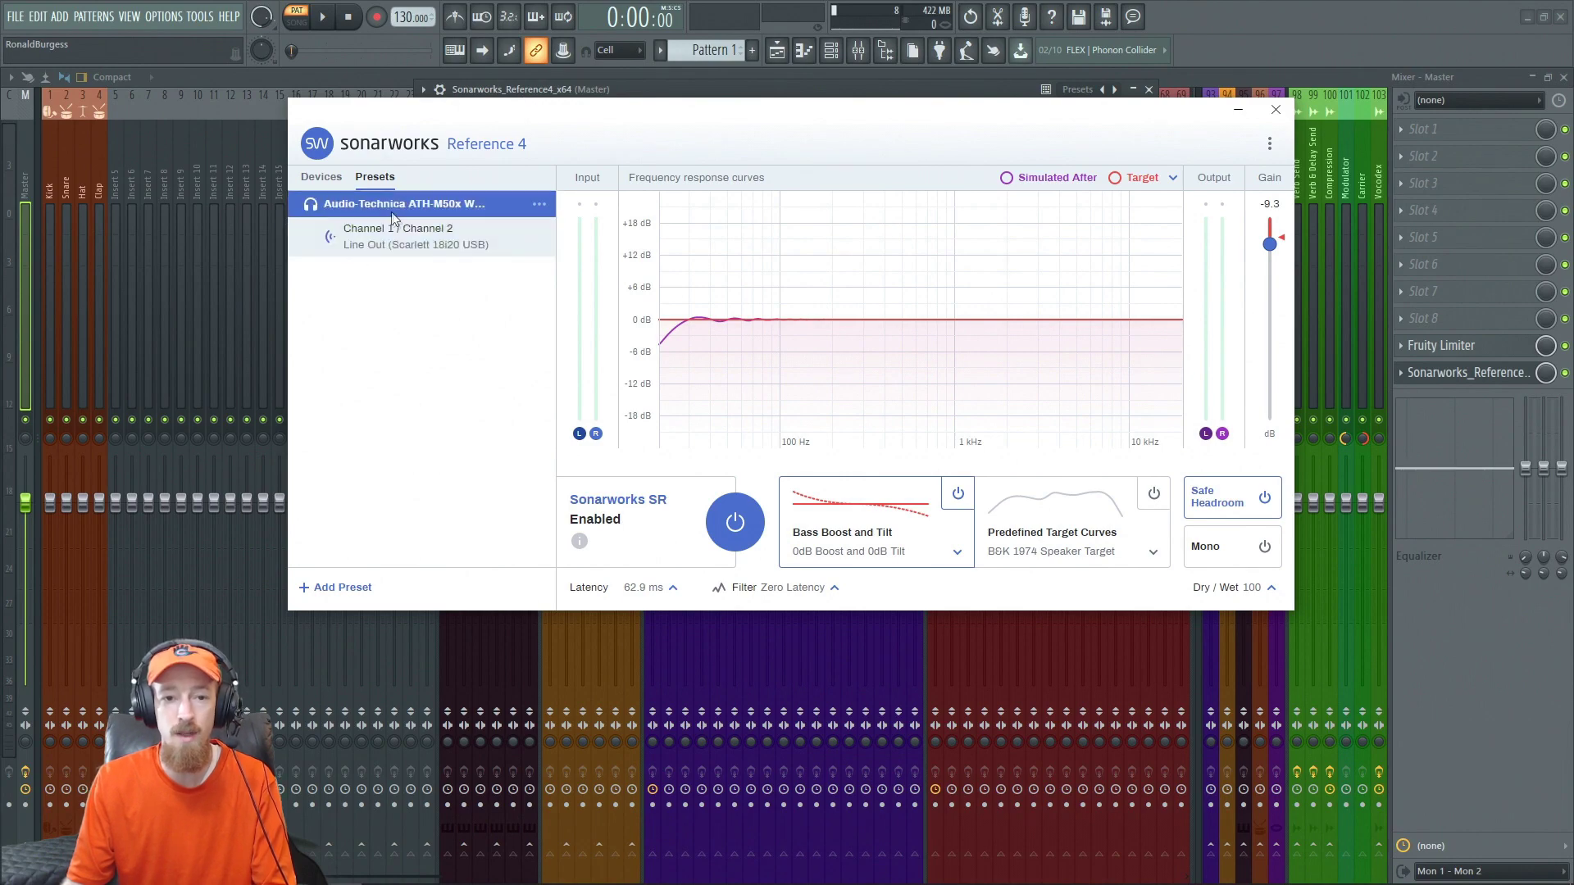
# - Show the options menu for the Audio-Technica ATH-M50x preset in the Presets list
pyautogui.click(338, 178)
pyautogui.click(377, 179)
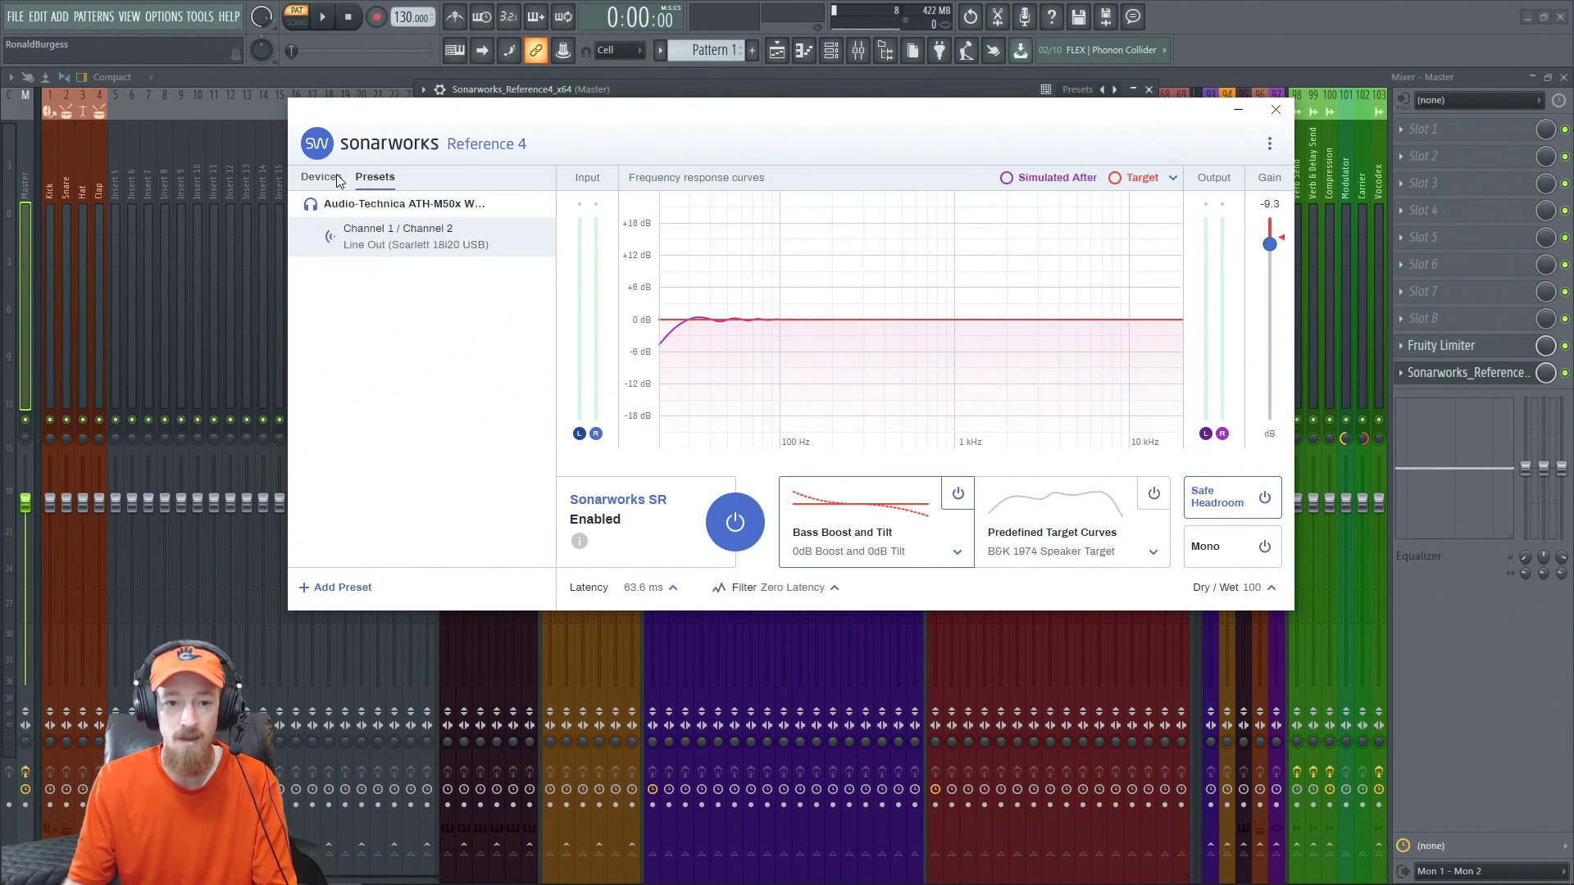
pyautogui.click(324, 178)
pyautogui.click(375, 177)
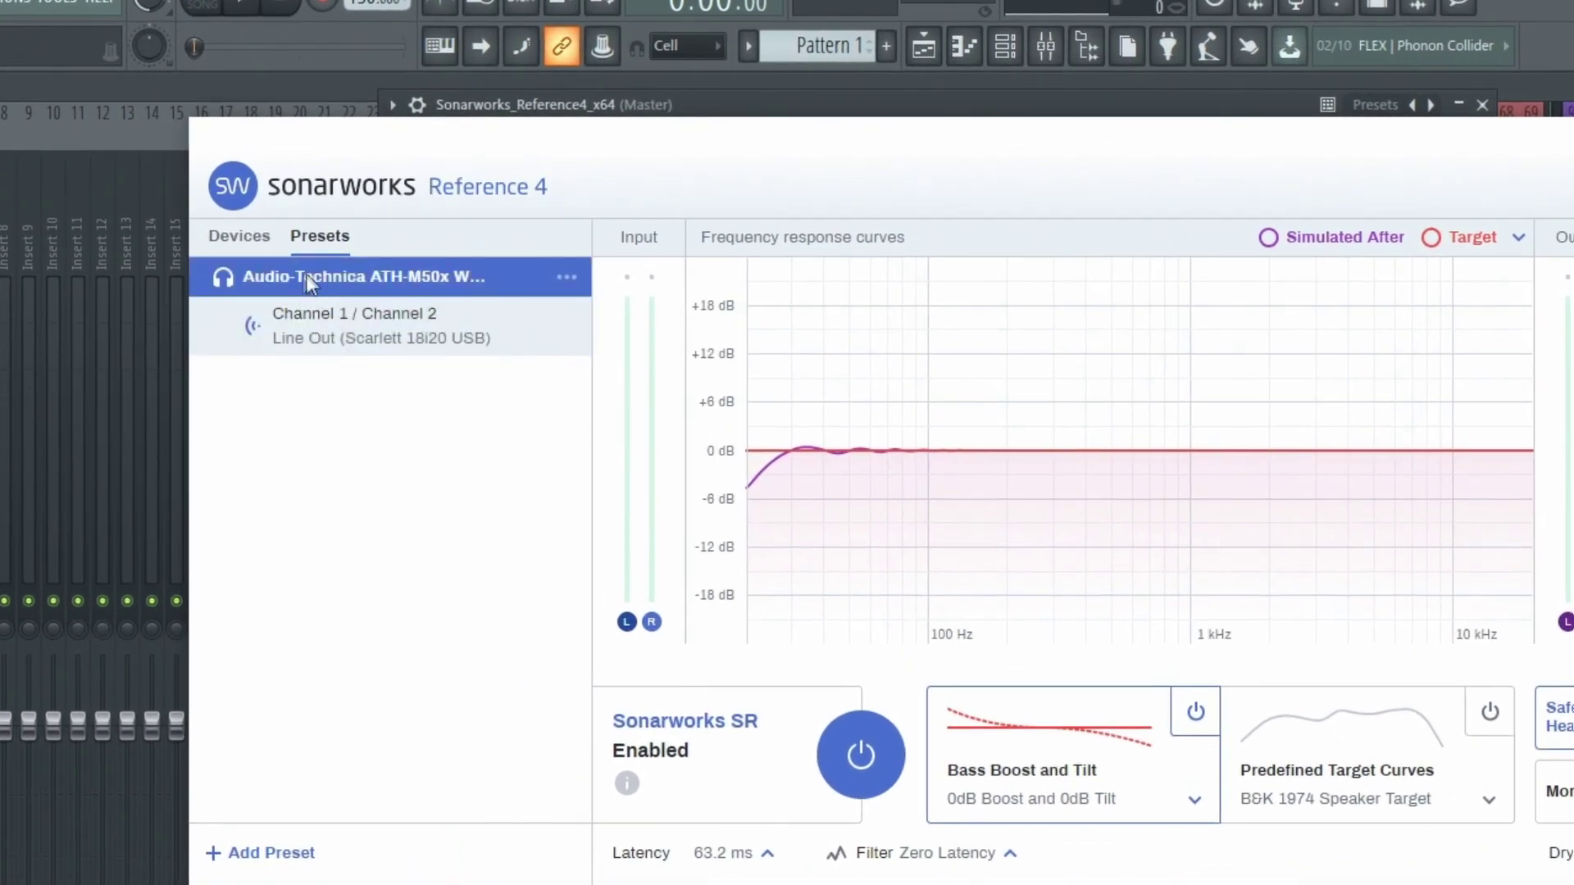
pyautogui.click(566, 279)
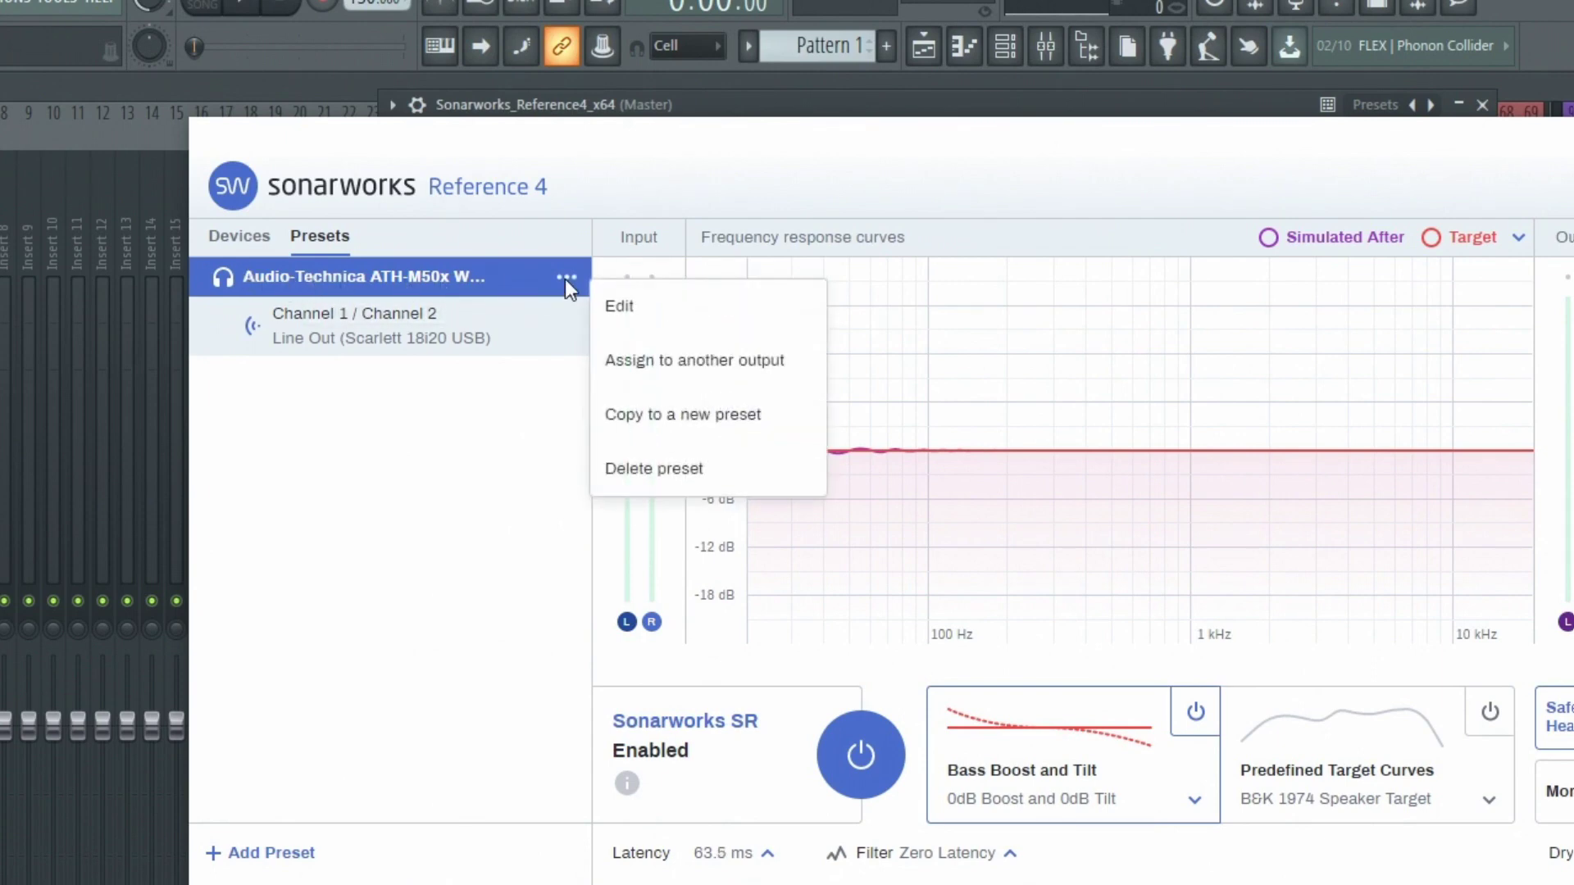
# - Assign the ATH-M50x preset to Line Out (Scarlett 18i20 USB) and add it as a preset
pyautogui.click(692, 362)
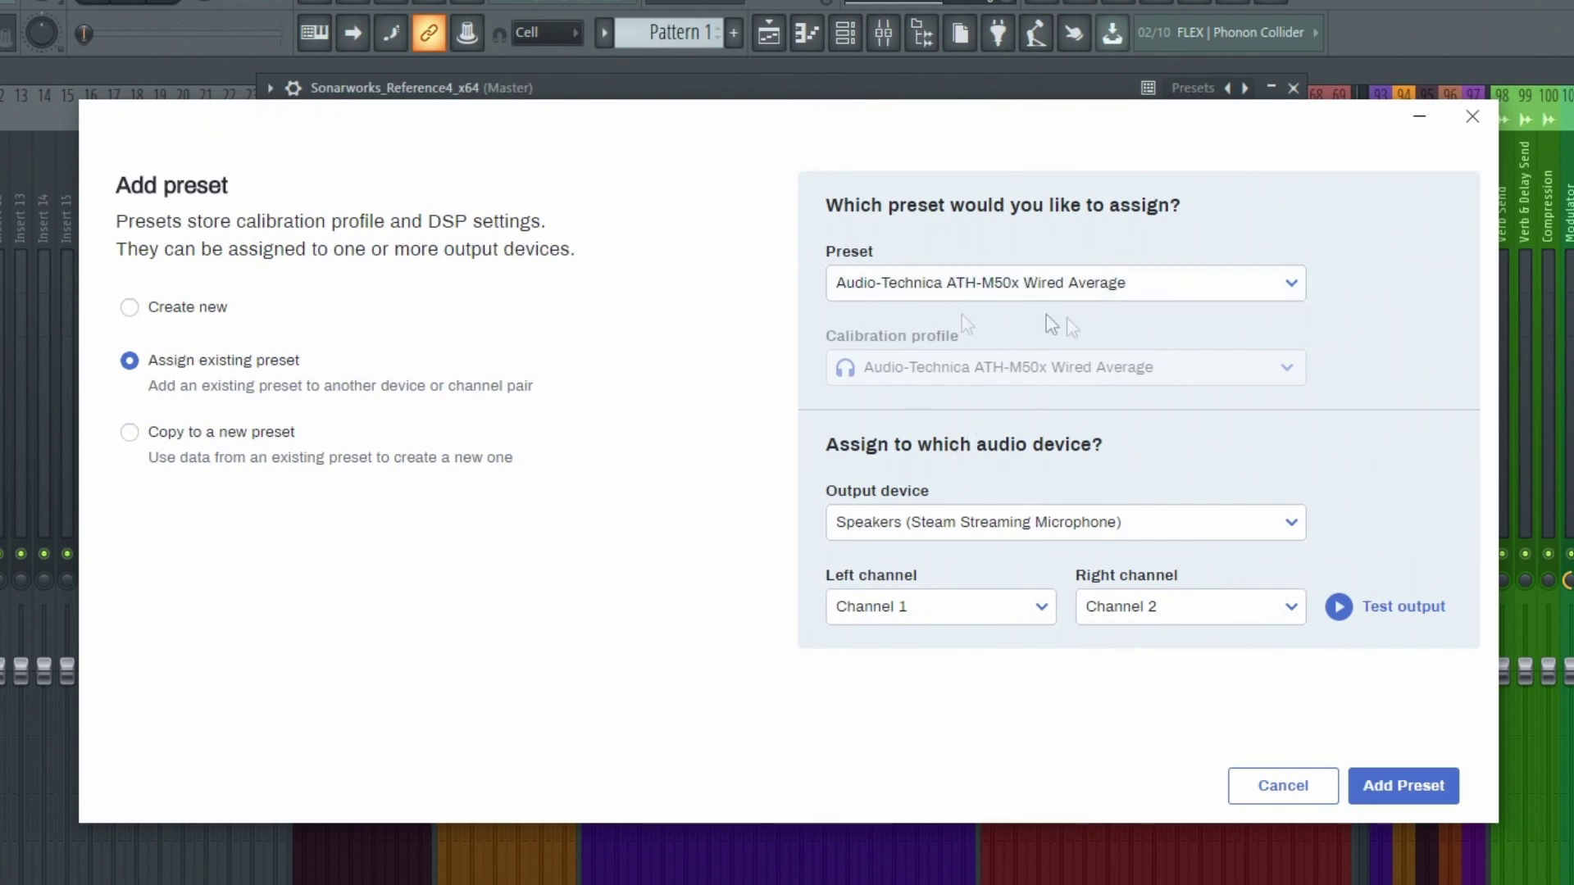
pyautogui.click(918, 520)
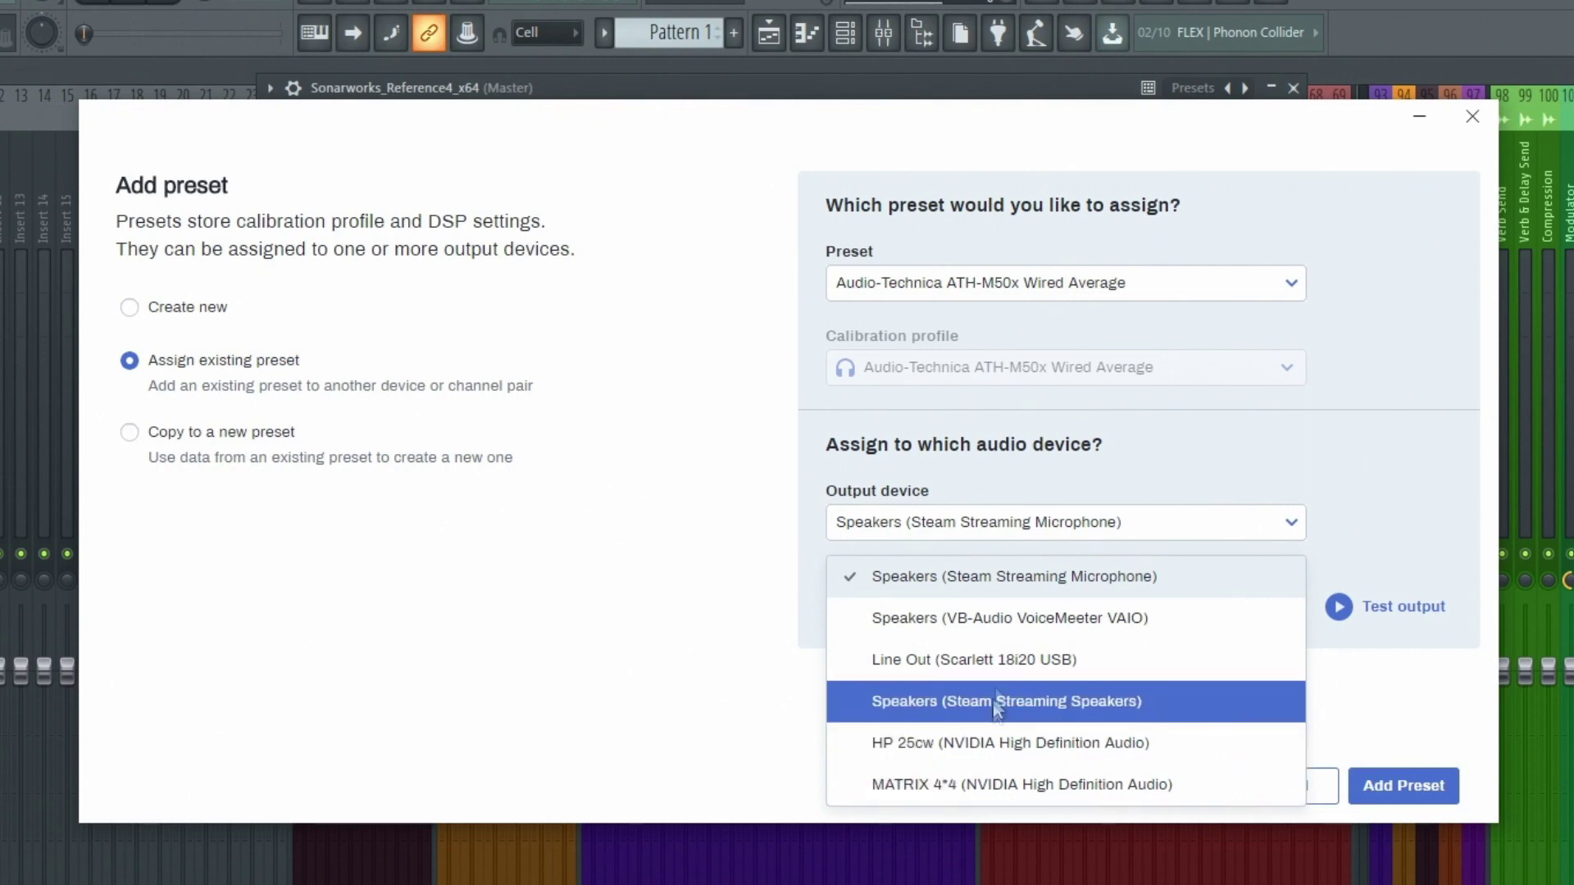
pyautogui.click(1029, 533)
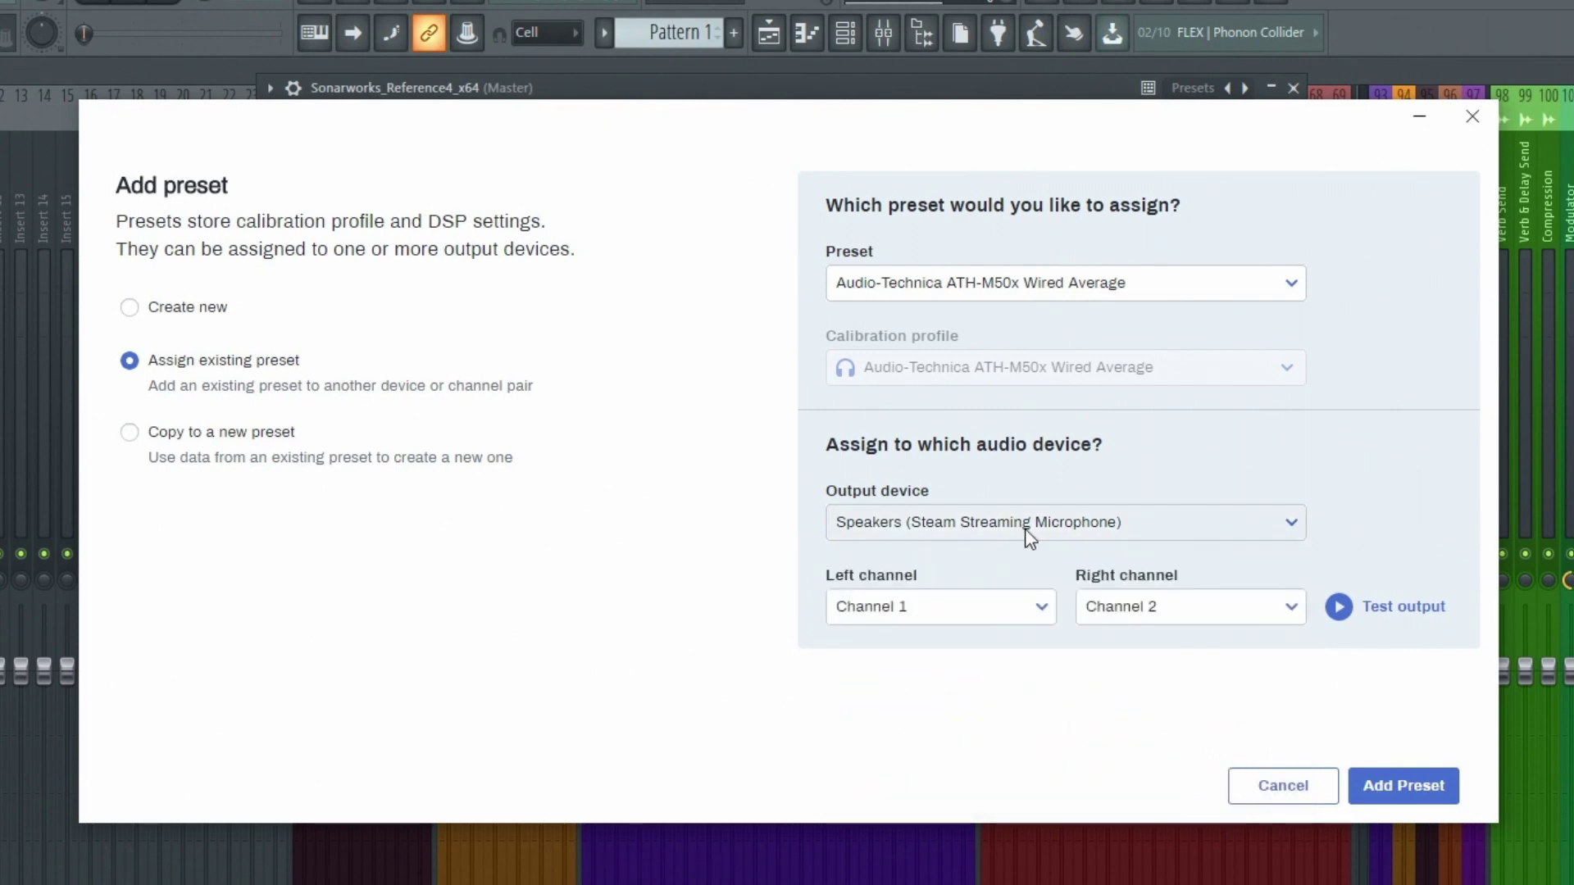
pyautogui.click(1052, 538)
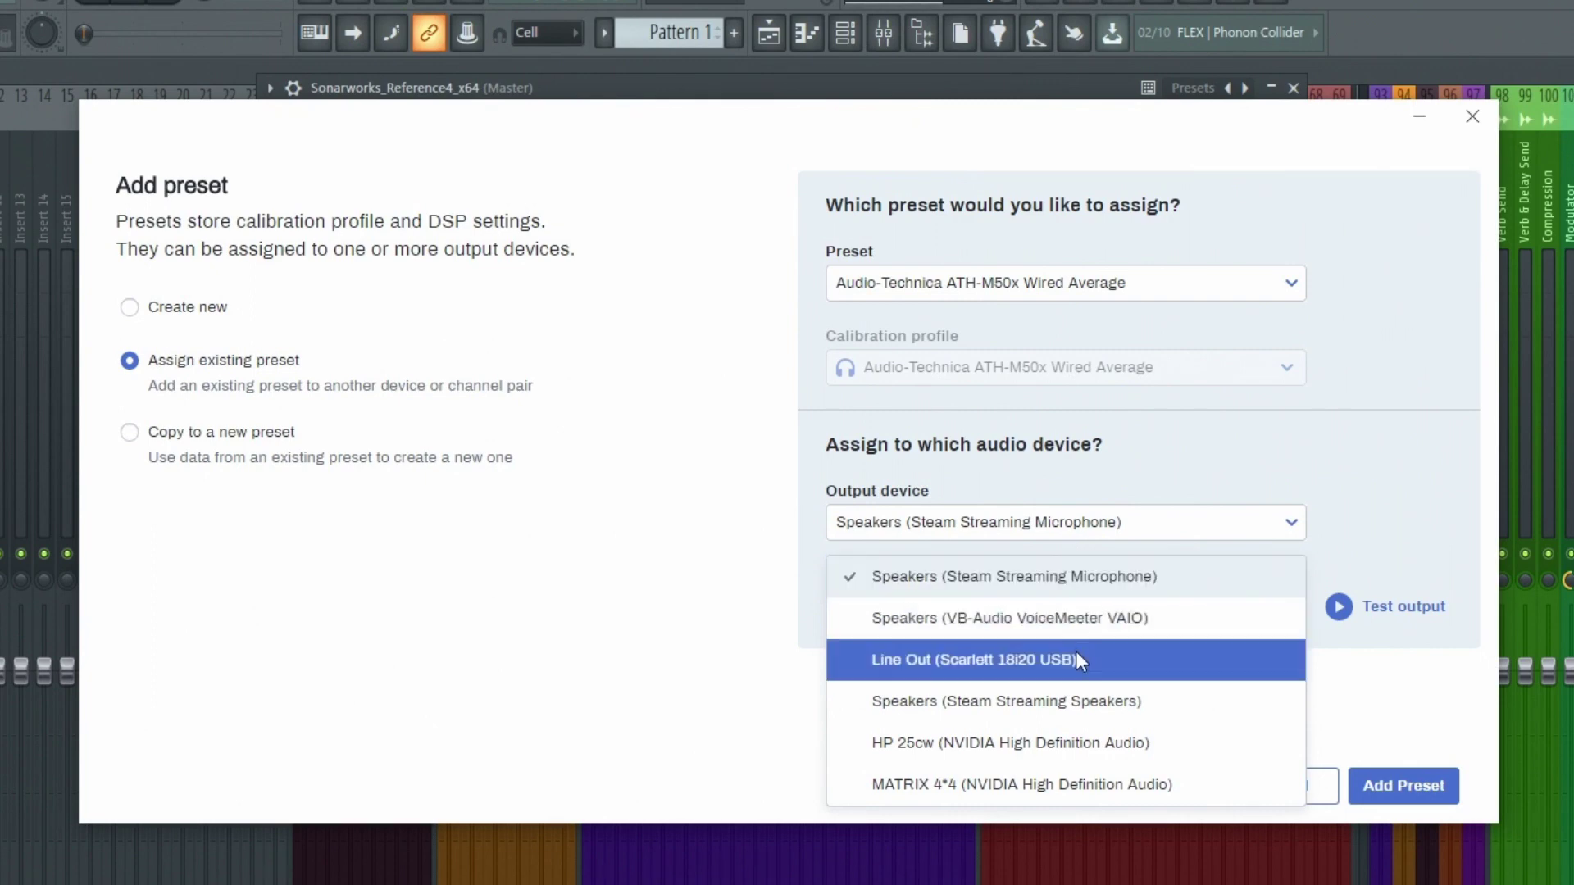
pyautogui.click(946, 670)
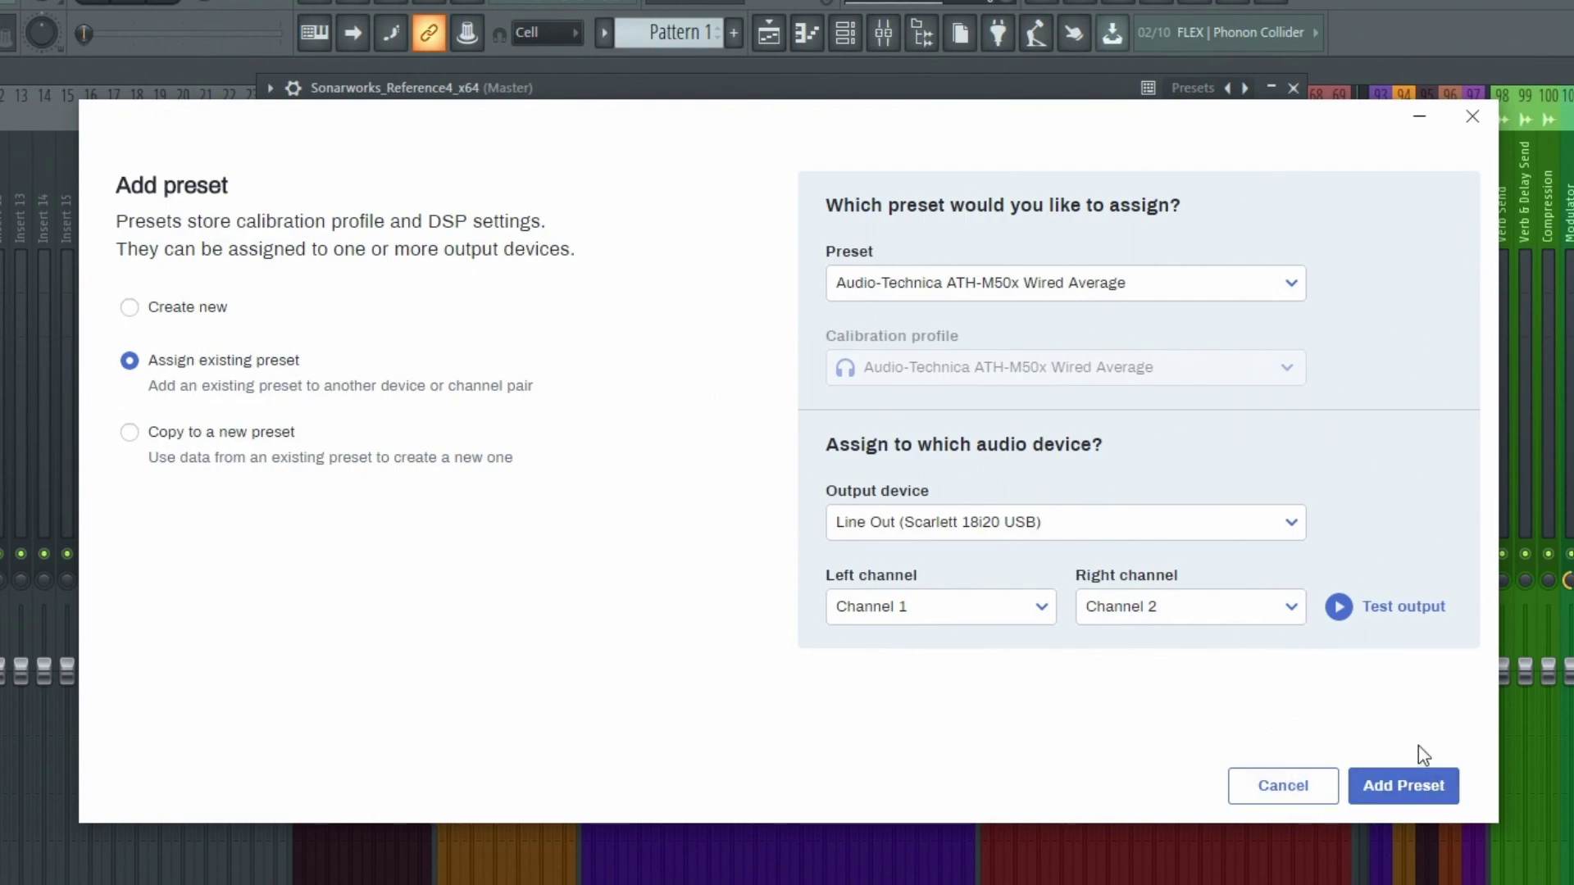
pyautogui.click(1426, 793)
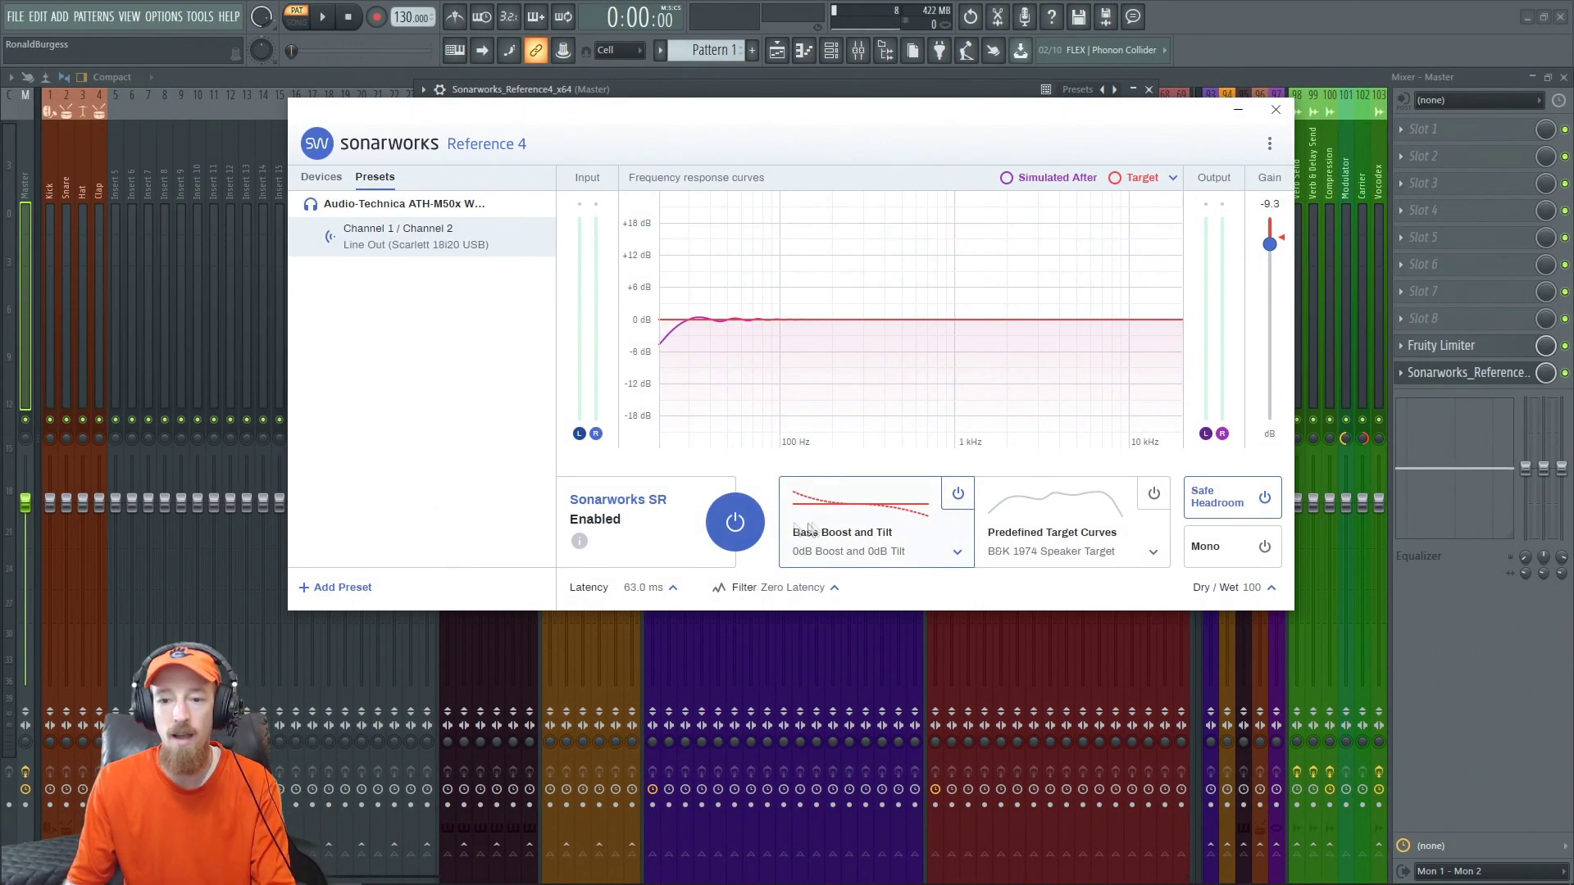
# - Set the line-out preset's Bass Boost to +5 dB and Tilt to -6 dB
pyautogui.click(957, 551)
pyautogui.moveTo(1037, 491); pyautogui.dragTo(1037, 454)
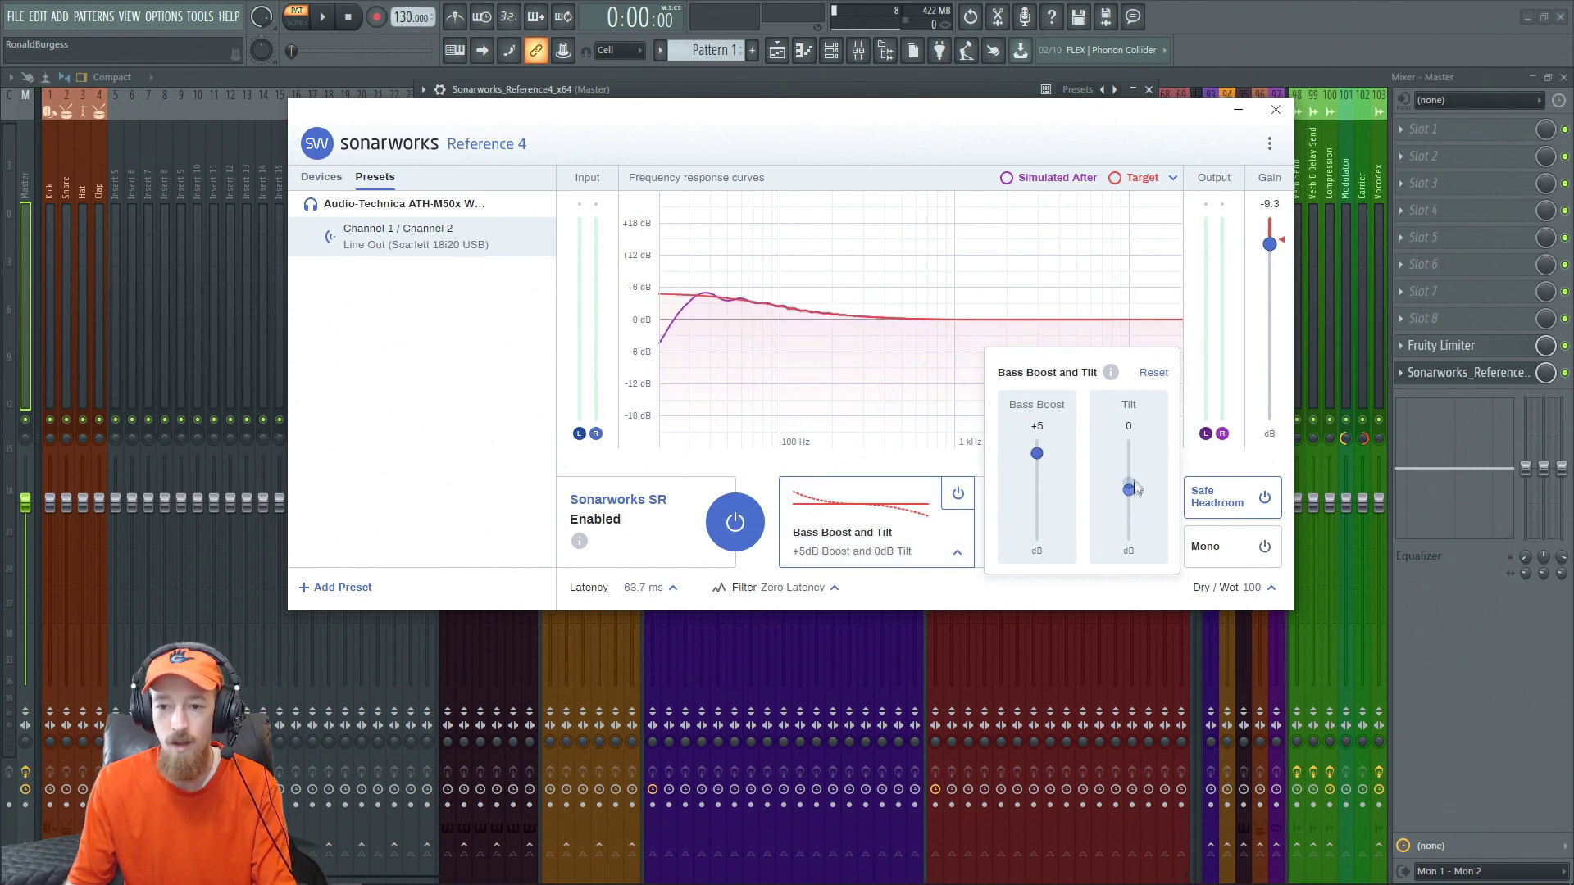
pyautogui.moveTo(1129, 490); pyautogui.dragTo(1129, 527)
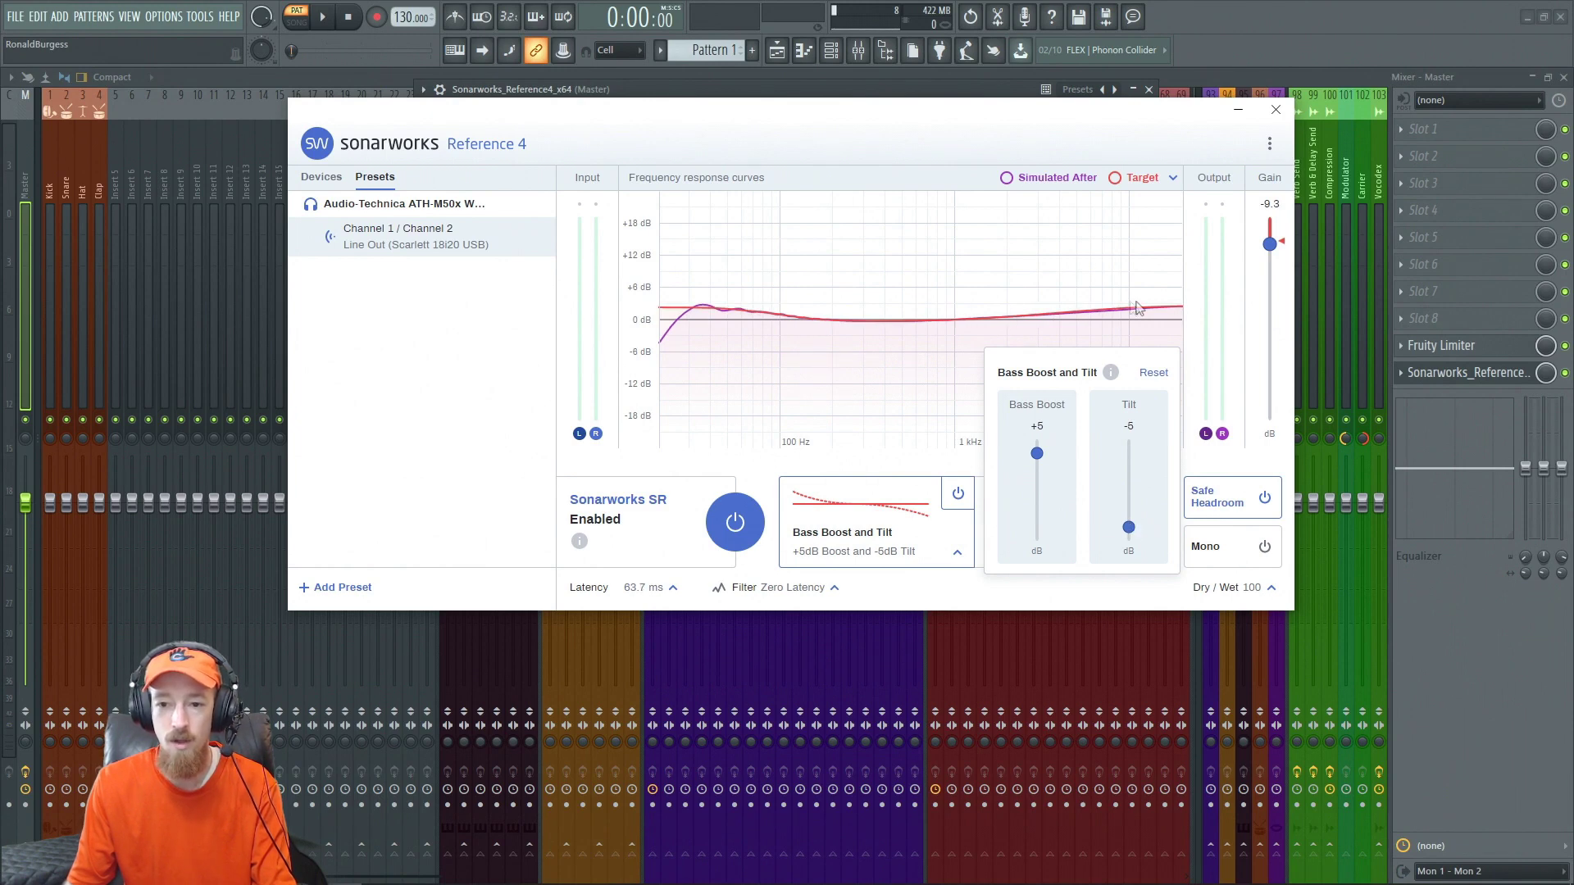
pyautogui.click(1051, 267)
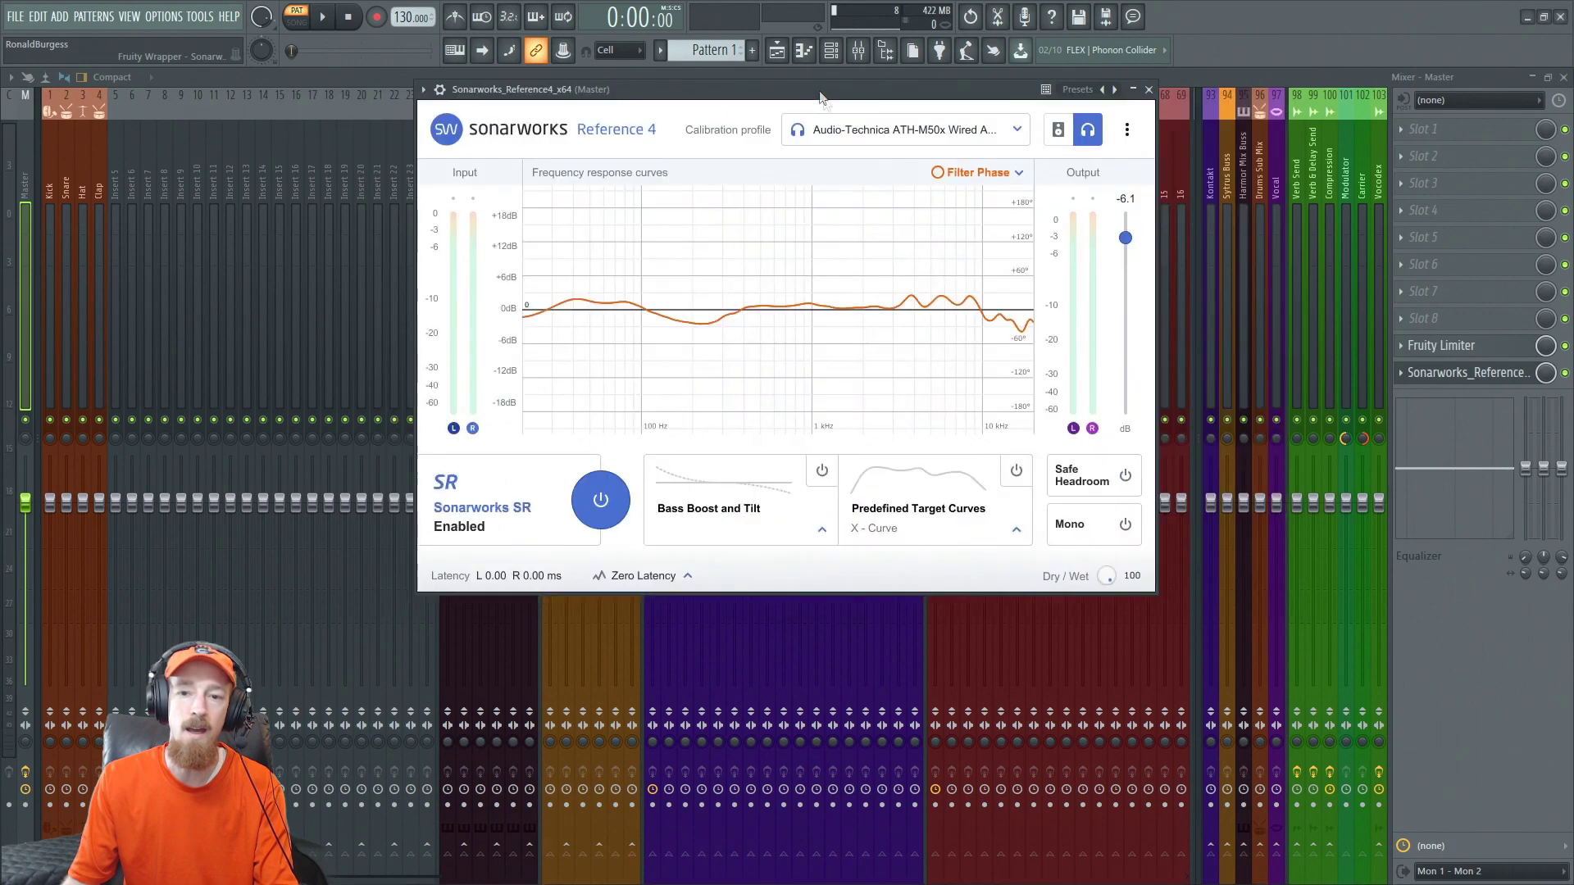
pyautogui.moveTo(819, 97); pyautogui.dragTo(812, 105)
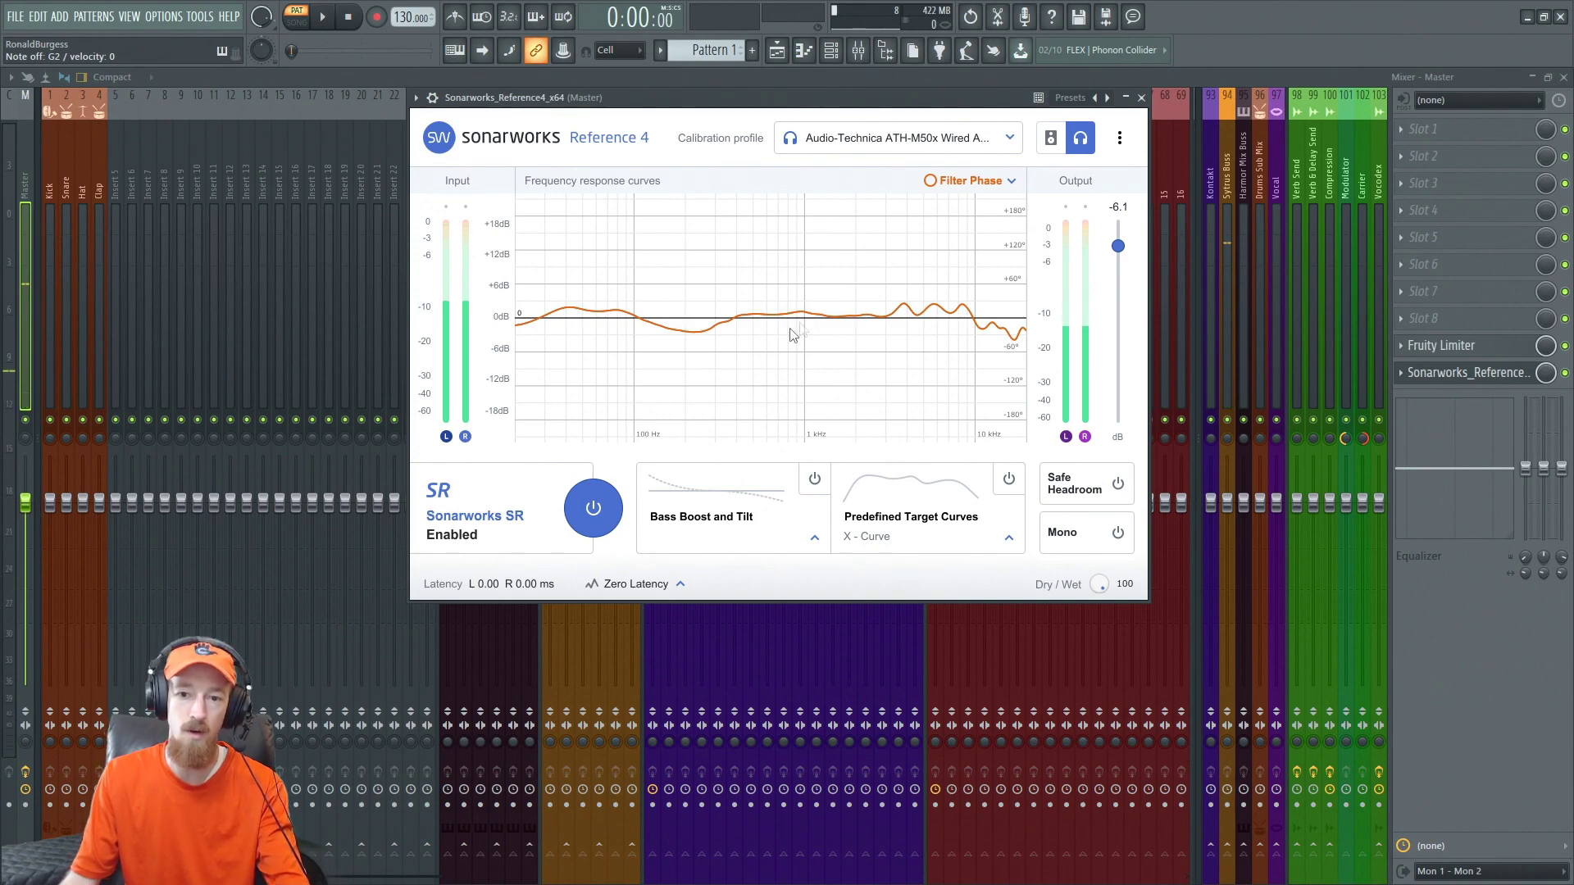
pyautogui.hotkey('alt', 'Tab')
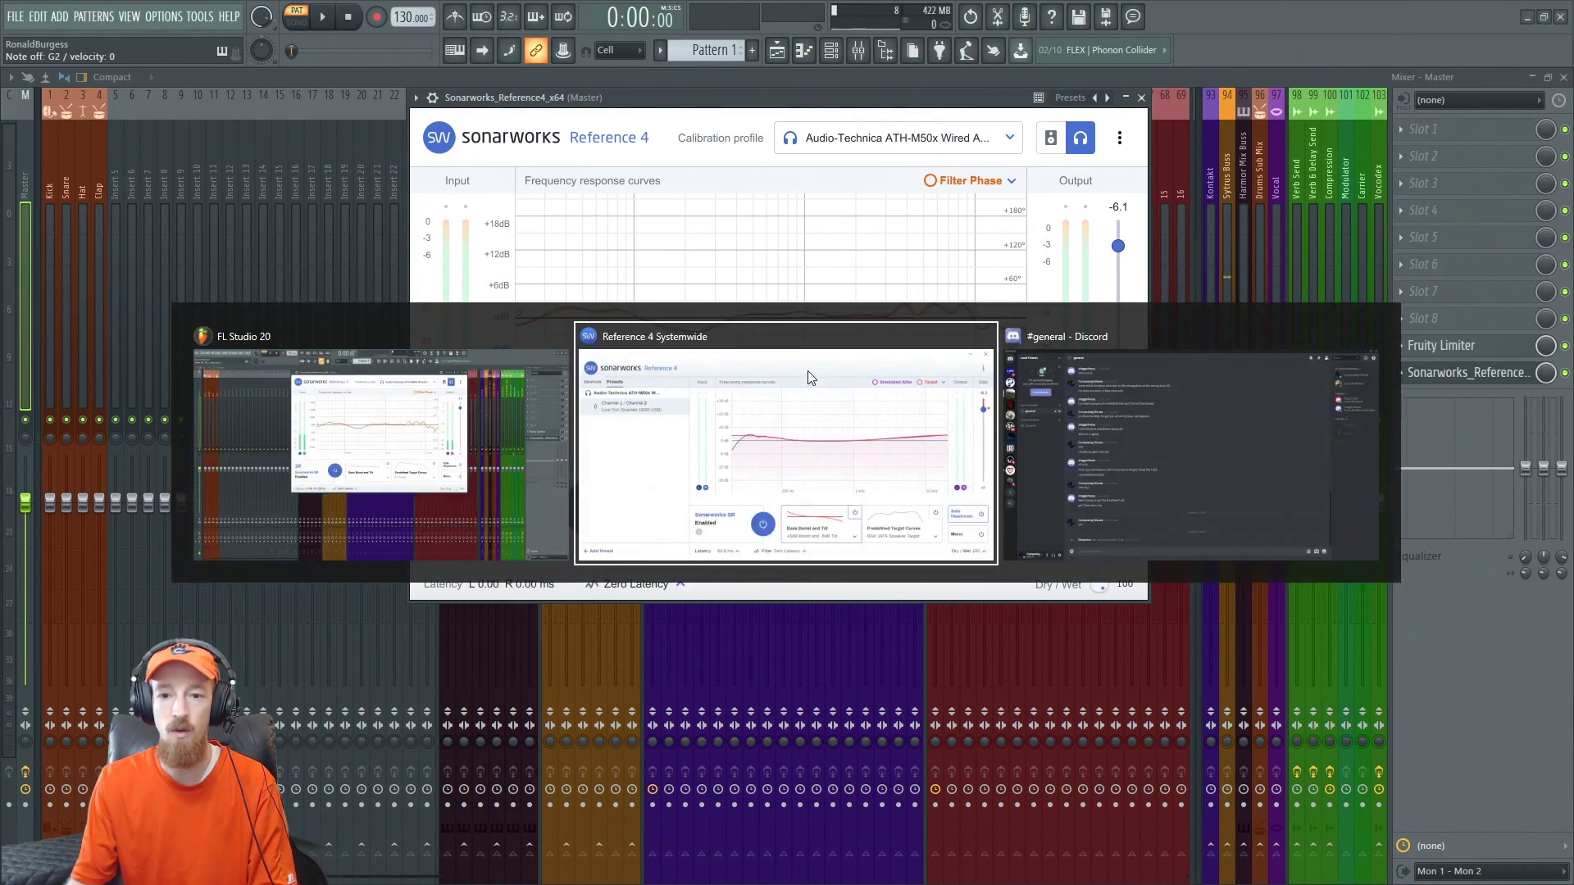